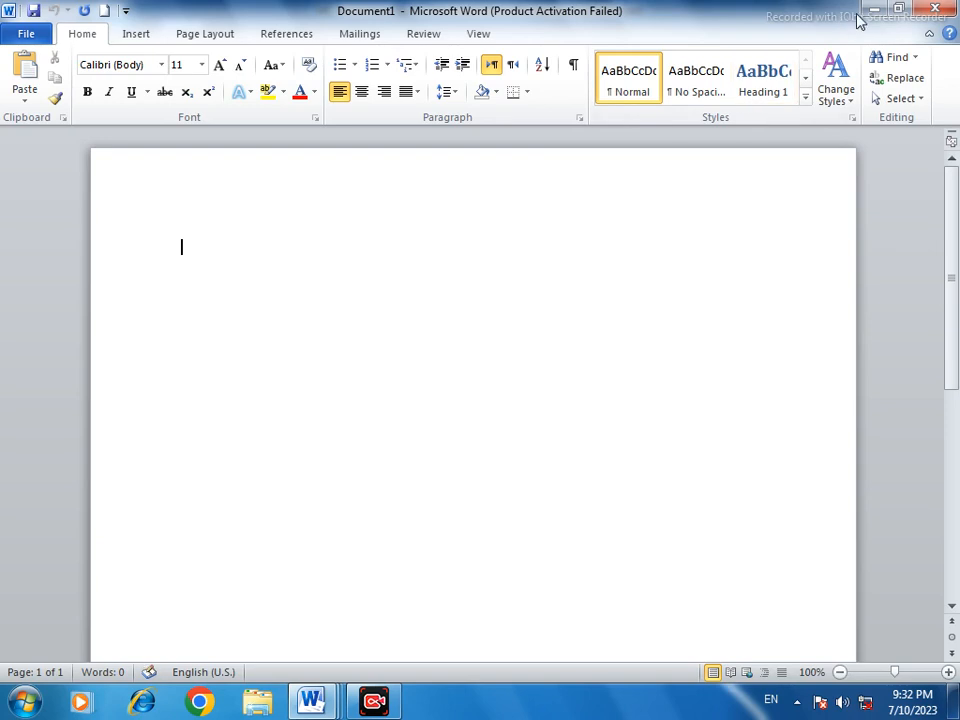
Preview the ii card image from the desktop and return to the blank Document1 in Word
{"action": "left_click", "coordinate": [868, 15]}
{"action": "left_click", "coordinate": [866, 15]}
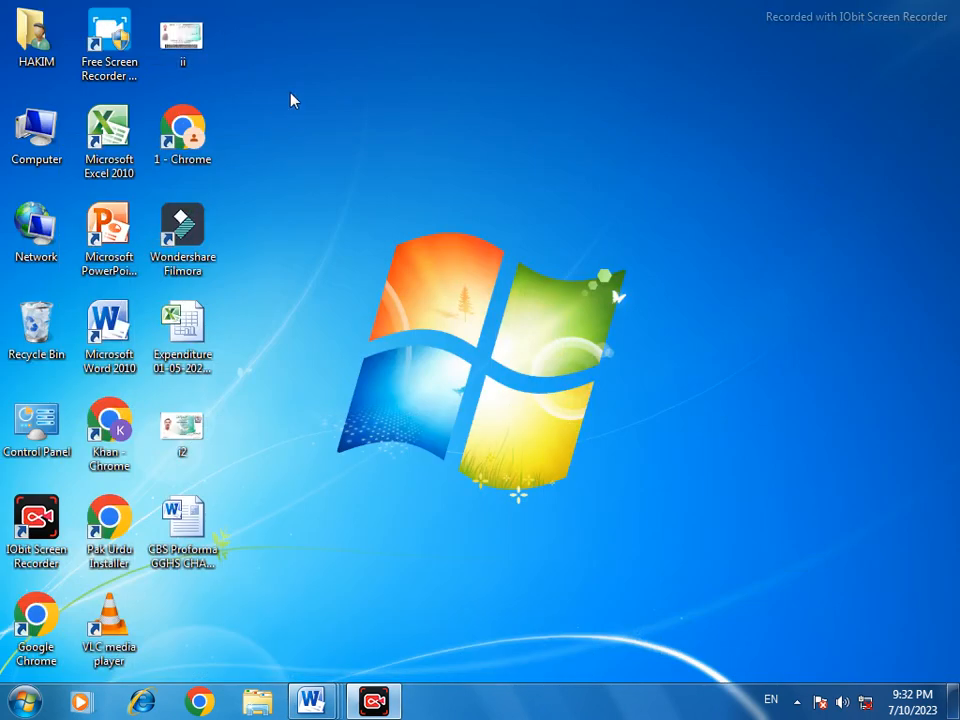
{"action": "double_click", "coordinate": [186, 43]}
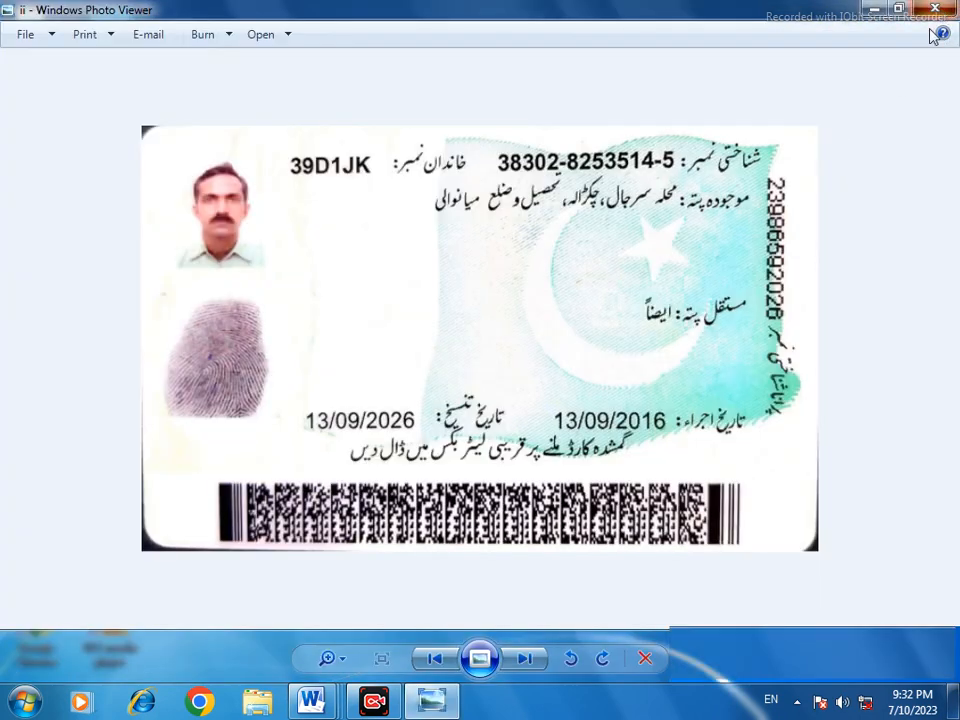
{"action": "left_click", "coordinate": [935, 9]}
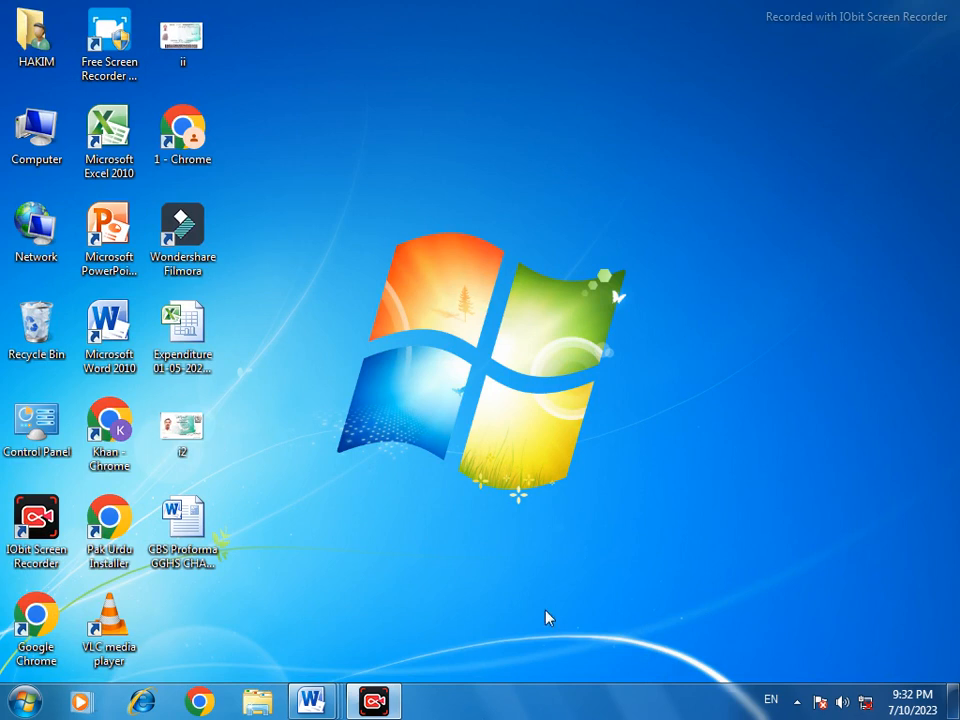
{"action": "left_click", "coordinate": [166, 445]}
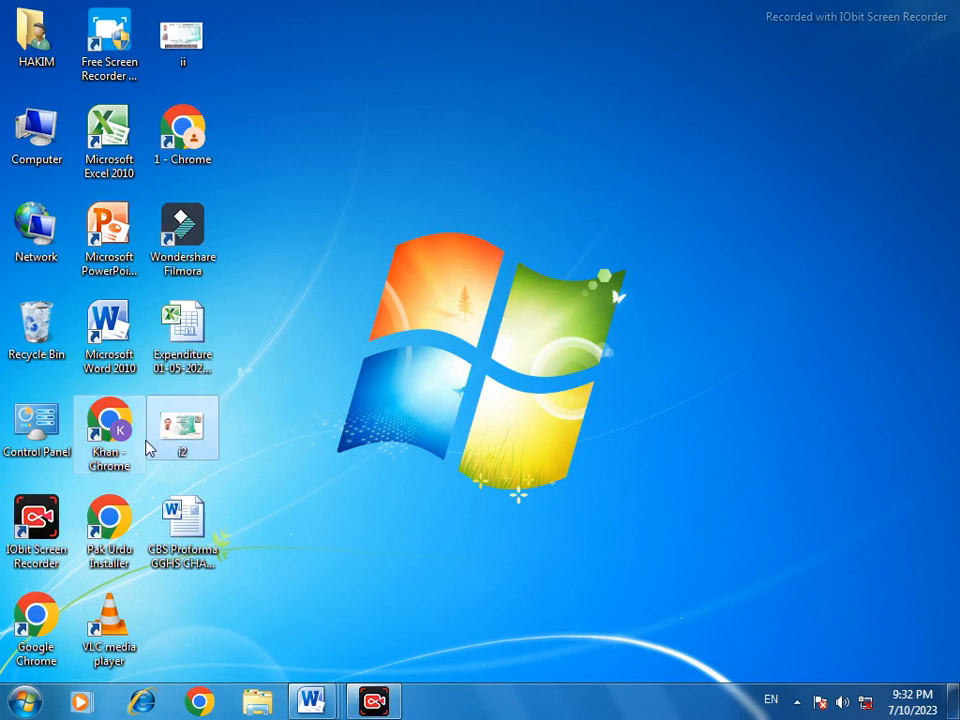
{"action": "left_click", "coordinate": [300, 706]}
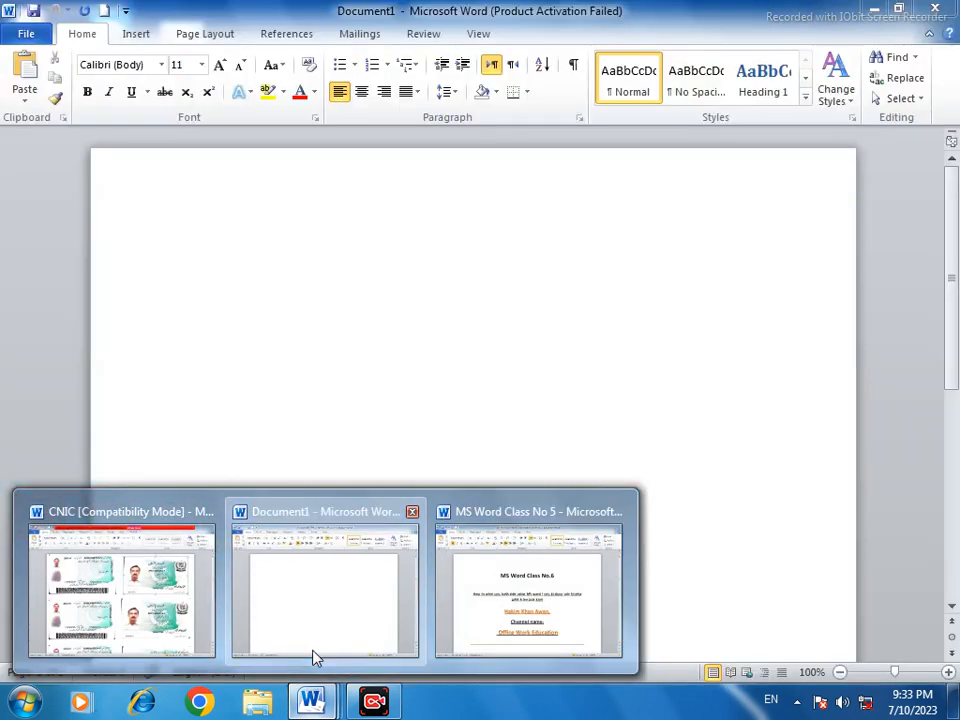
{"action": "left_click", "coordinate": [313, 657]}
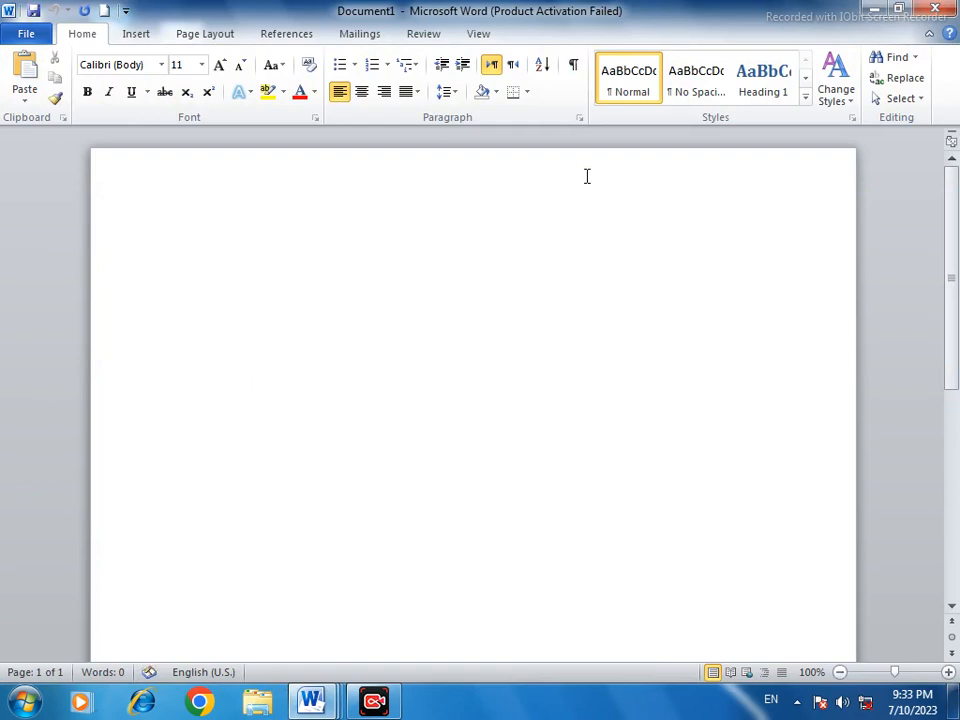
Copy the ii card image from the desktop and paste it into the blank Document1 in Word
{"action": "left_click", "coordinate": [868, 10]}
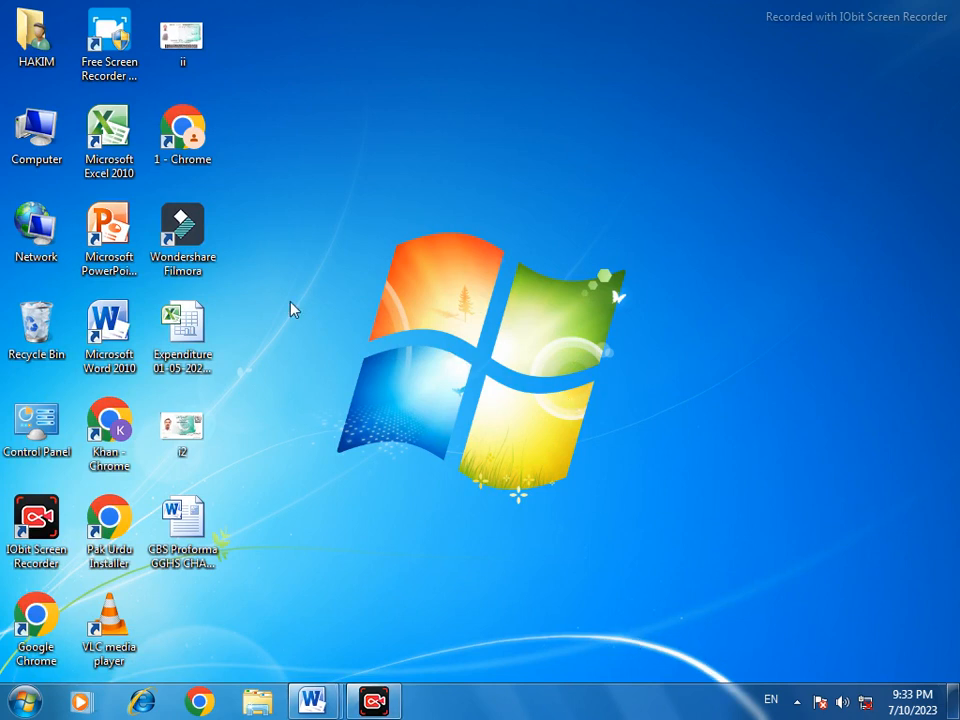
{"action": "right_click", "coordinate": [186, 51]}
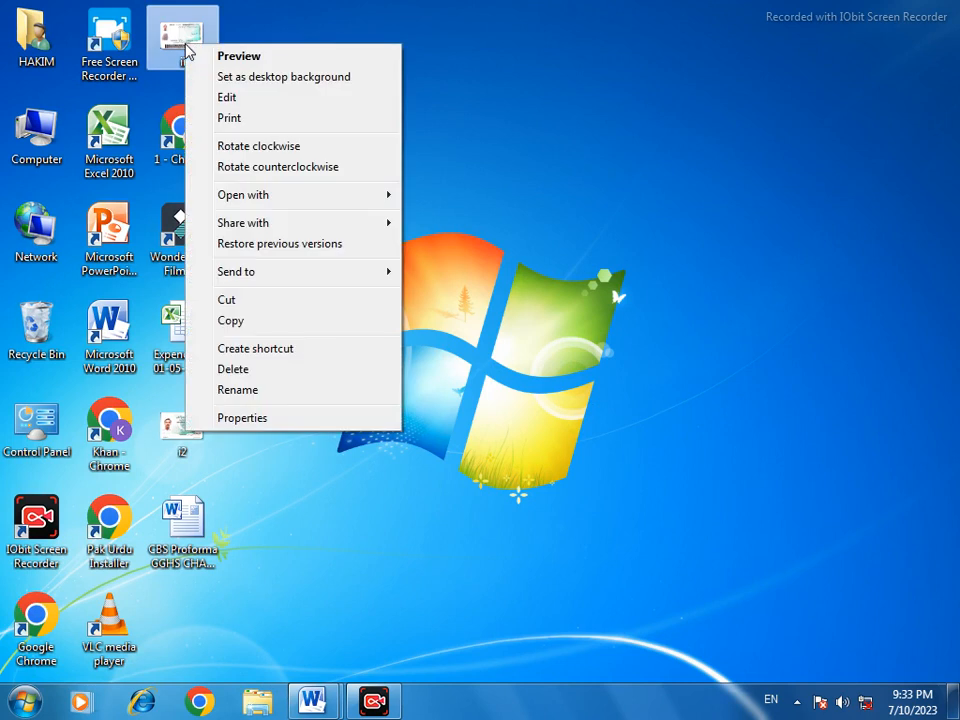
{"action": "left_click", "coordinate": [234, 321]}
{"action": "mouse_move", "coordinate": [331, 704]}
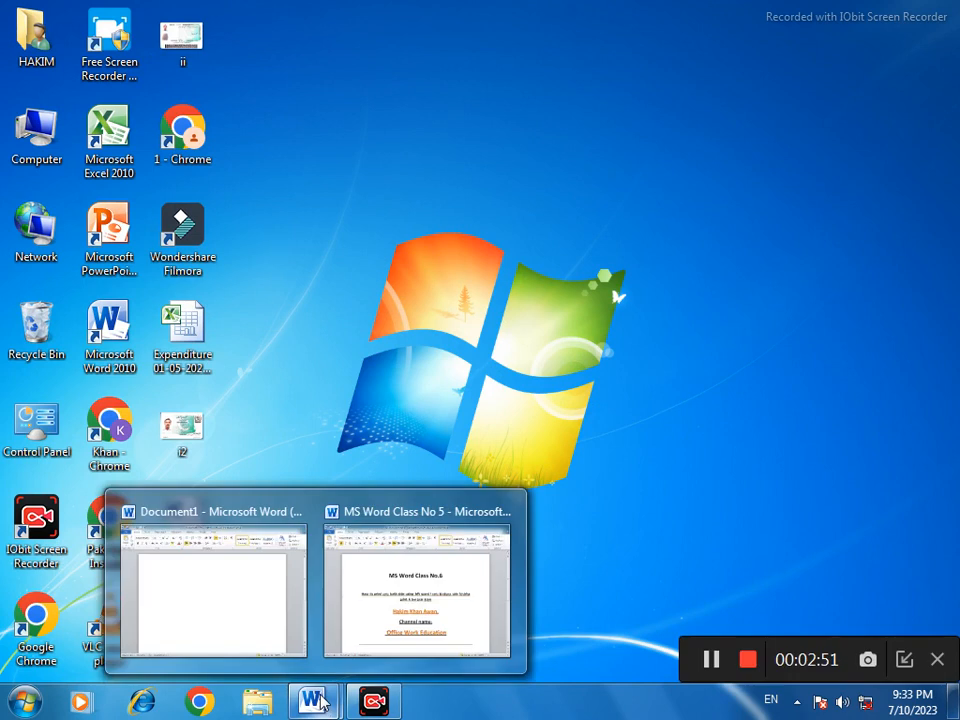
{"action": "left_click", "coordinate": [276, 564]}
{"action": "right_click", "coordinate": [270, 268]}
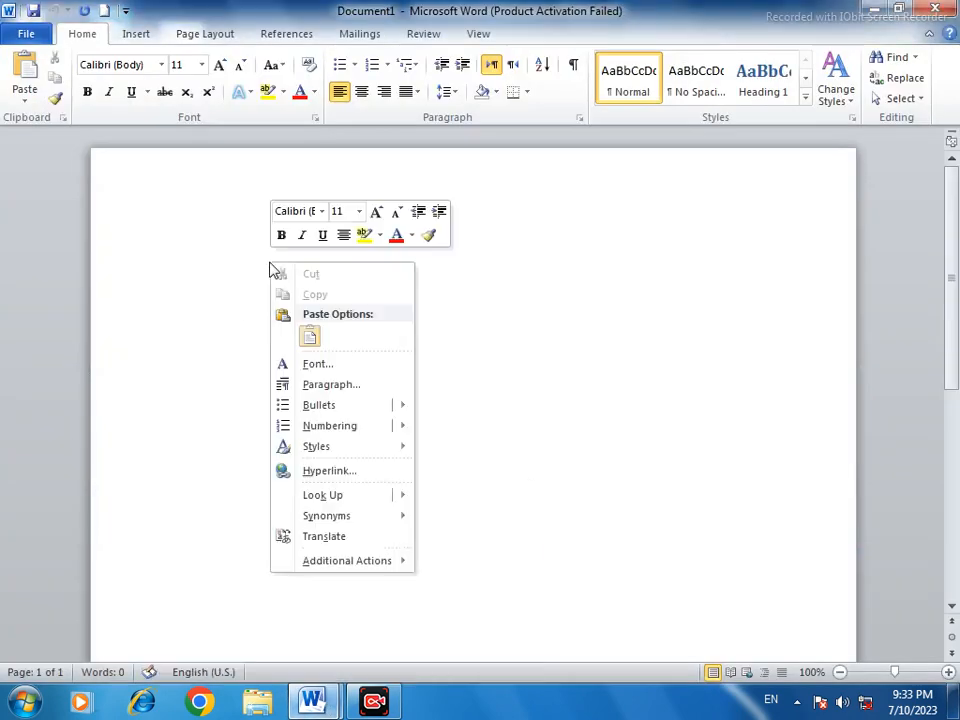
{"action": "left_click", "coordinate": [310, 337]}
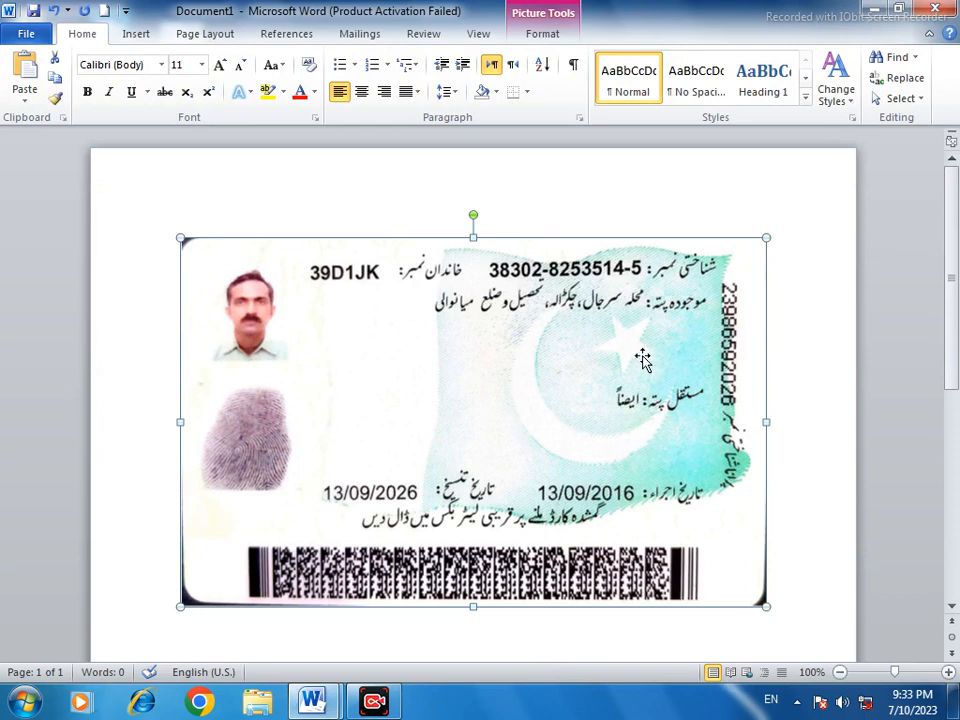
Set the page margins to Narrow, 0.5" on all sides
{"action": "left_click", "coordinate": [193, 40]}
{"action": "left_click", "coordinate": [110, 89]}
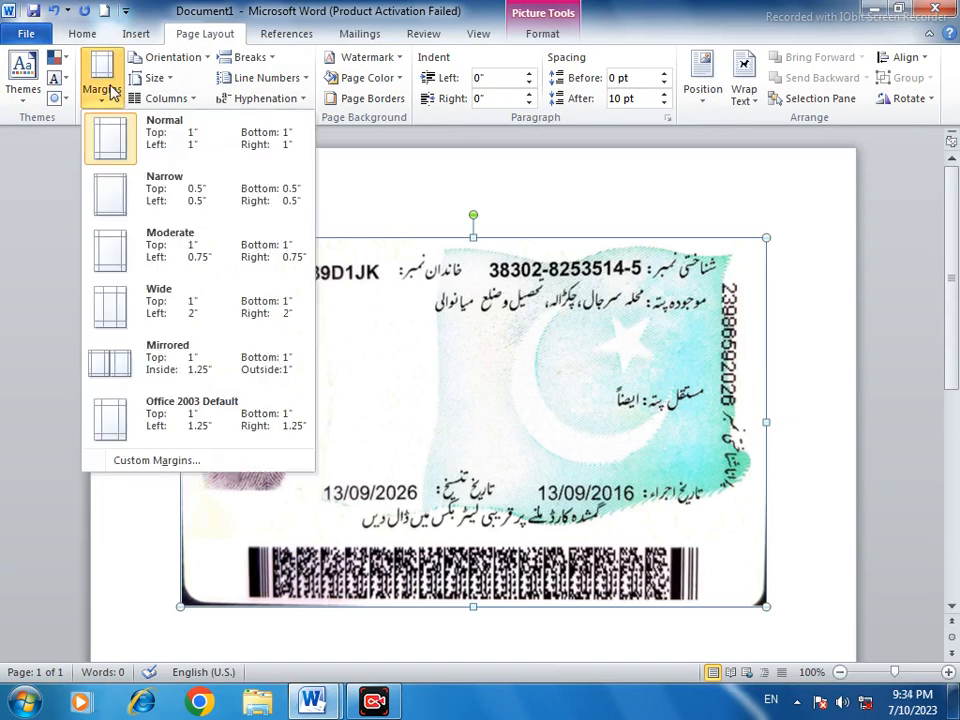
{"action": "left_click", "coordinate": [113, 204]}
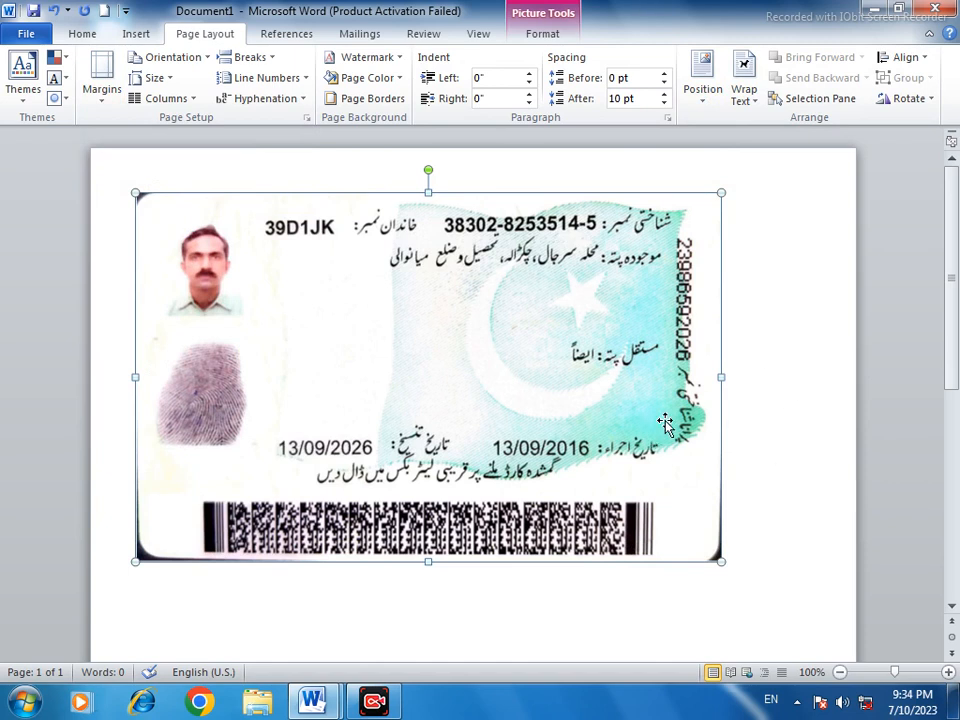
Try to move the inline card picture slightly down the page and reapply the Narrow margins
{"action": "mouse_move", "coordinate": [663, 425]}
{"action": "left_mouse_down"}
{"action": "mouse_move", "coordinate": [750, 425]}
{"action": "mouse_move", "coordinate": [663, 445]}
{"action": "left_mouse_up"}
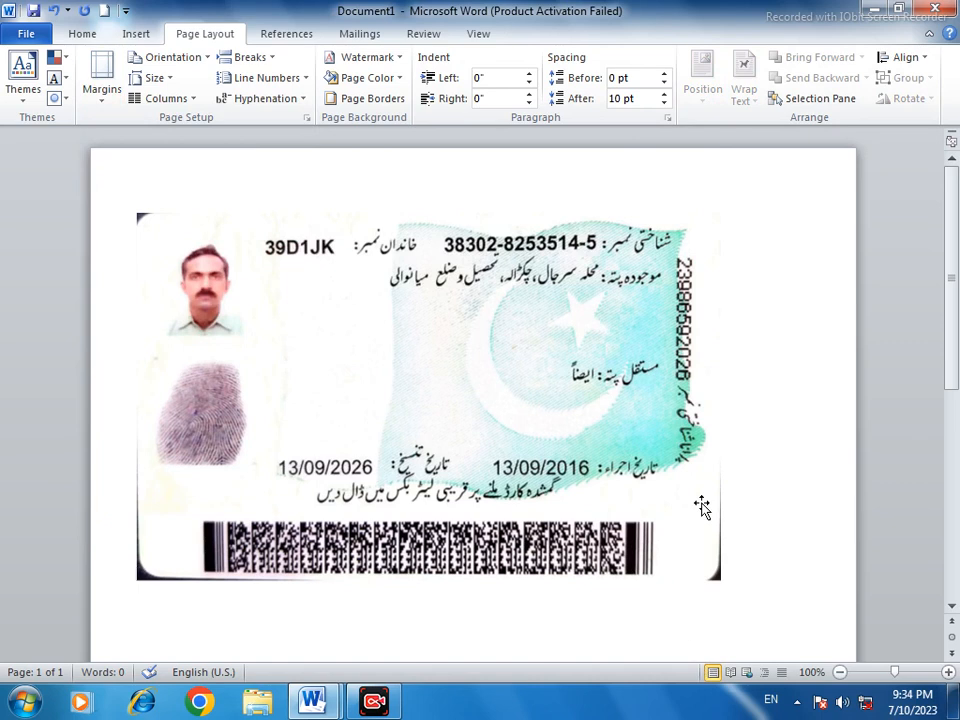
{"action": "left_click", "coordinate": [446, 335]}
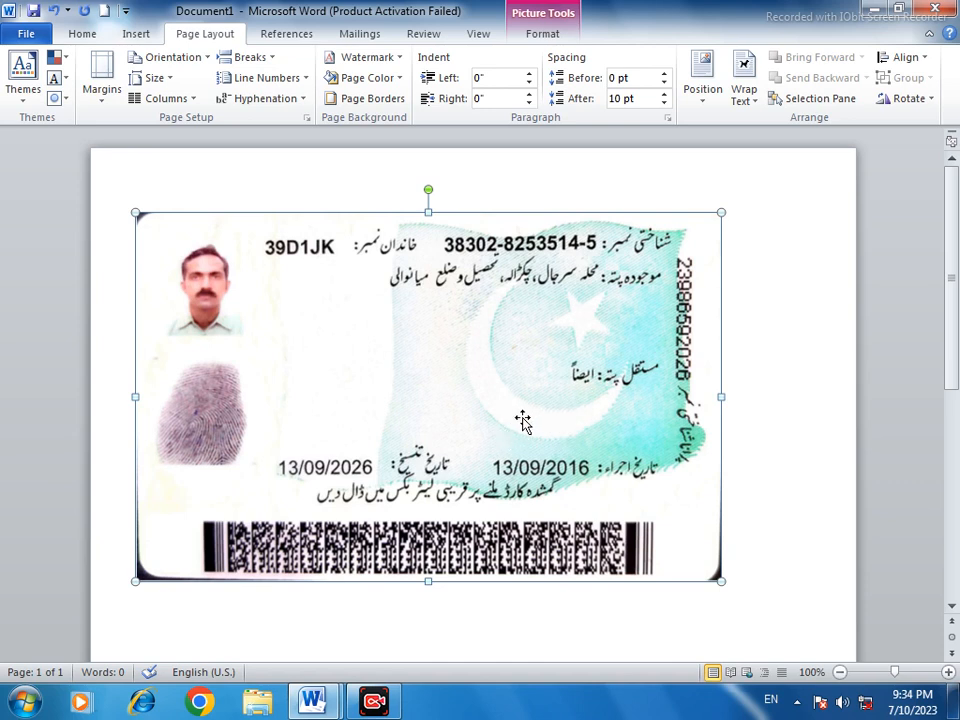
{"action": "left_click", "coordinate": [102, 95]}
{"action": "left_click", "coordinate": [110, 190]}
Position the card picture at the top left of the page with square text wrapping and scale it down to less than half the page width
{"action": "left_click", "coordinate": [705, 92]}
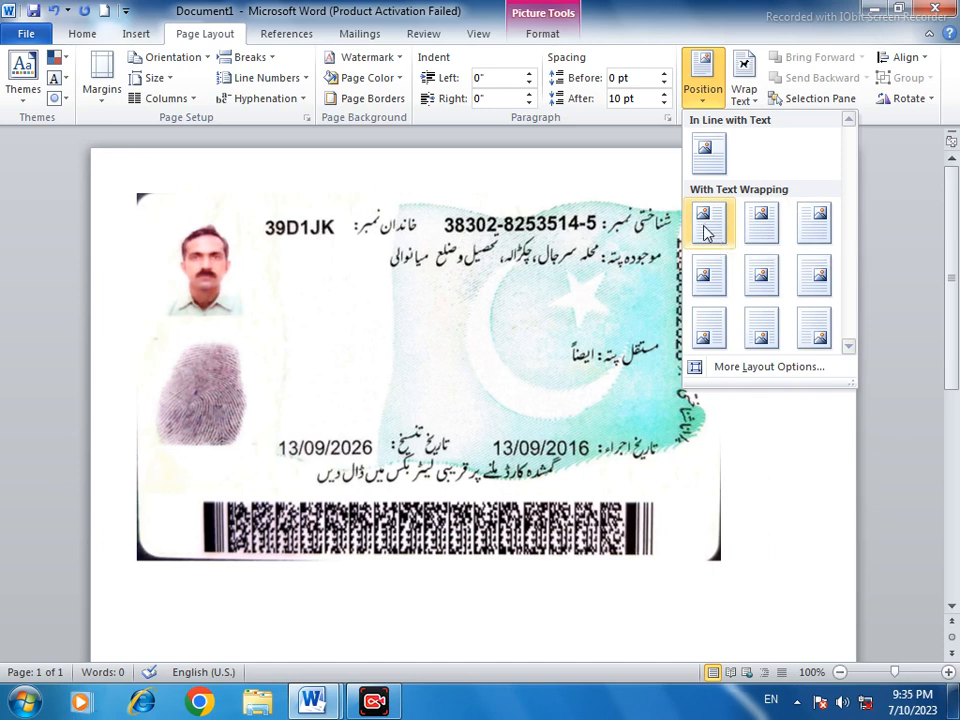
{"action": "left_click", "coordinate": [707, 229]}
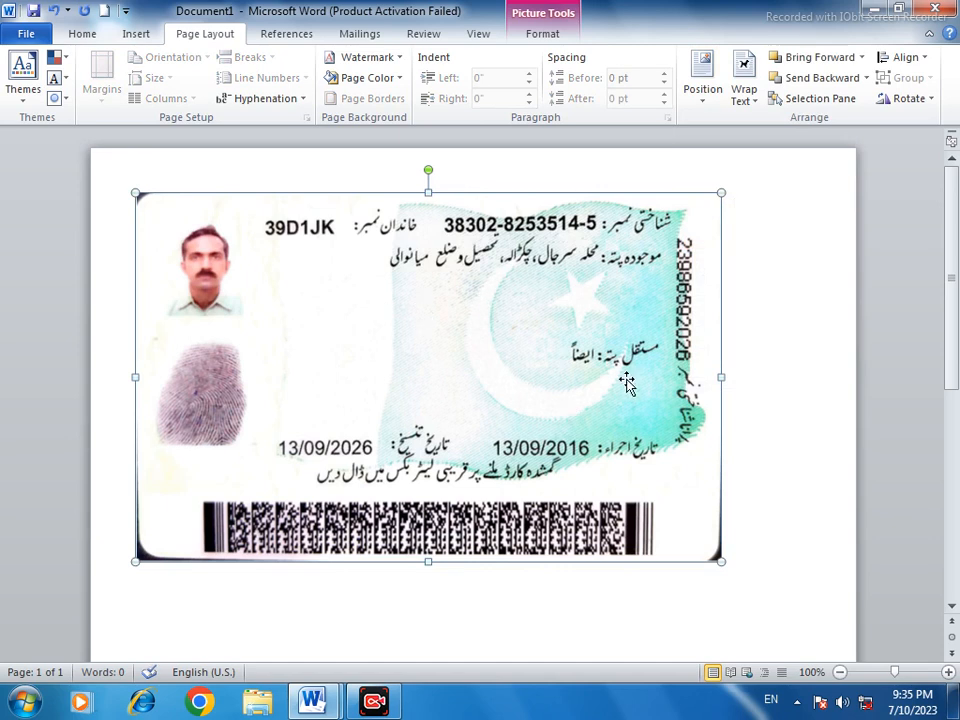
{"action": "left_click_drag", "start_coordinate": [722, 561], "coordinate": [474, 358]}
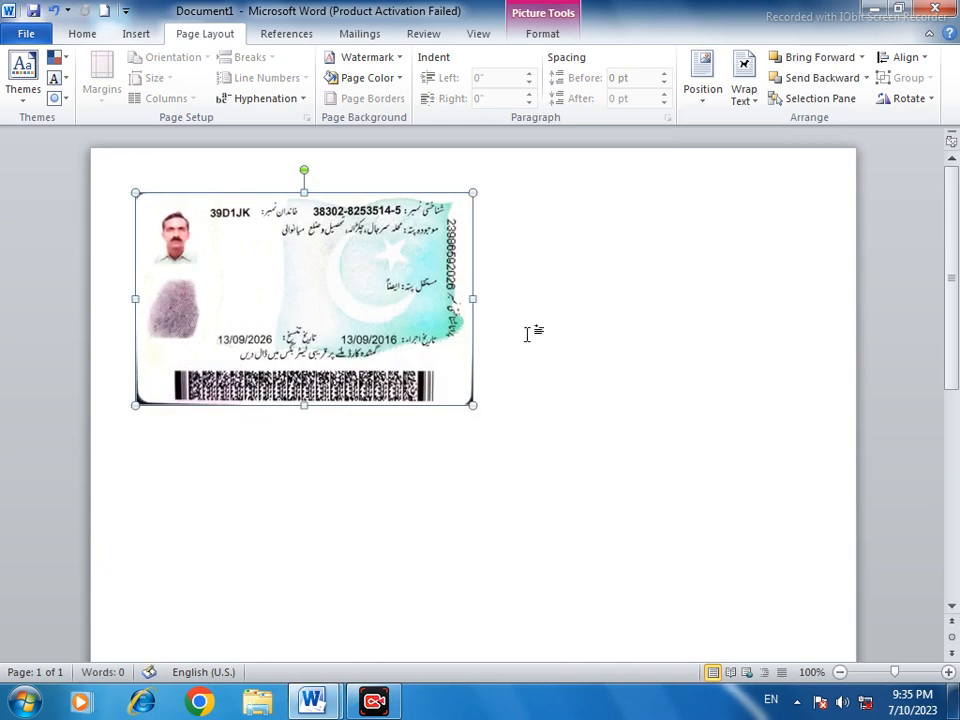
Move the card picture closer to the page's top-left corner and slightly reduce its height
{"action": "left_click_drag", "start_coordinate": [339, 306], "coordinate": [319, 283]}
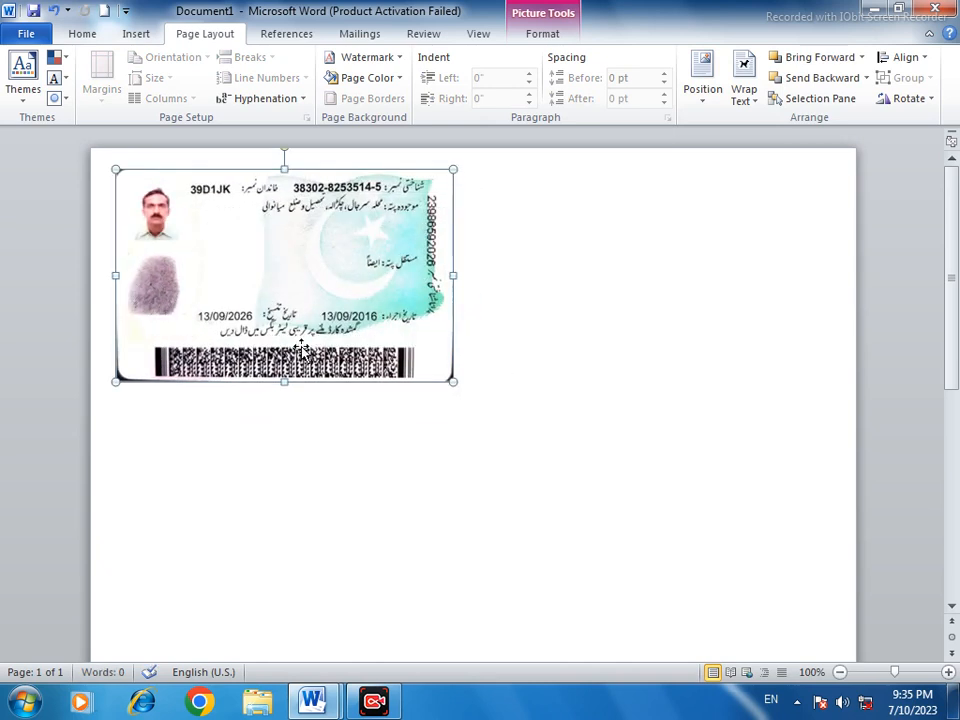
{"action": "left_click_drag", "start_coordinate": [285, 381], "coordinate": [285, 366]}
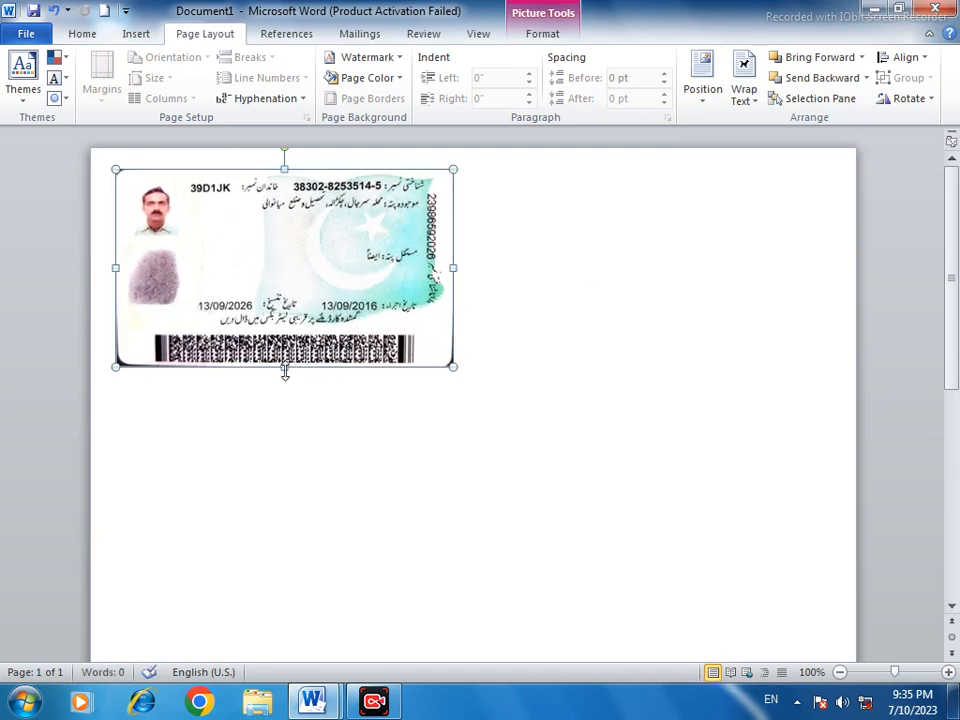
{"action": "left_click_drag", "start_coordinate": [284, 366], "coordinate": [284, 361]}
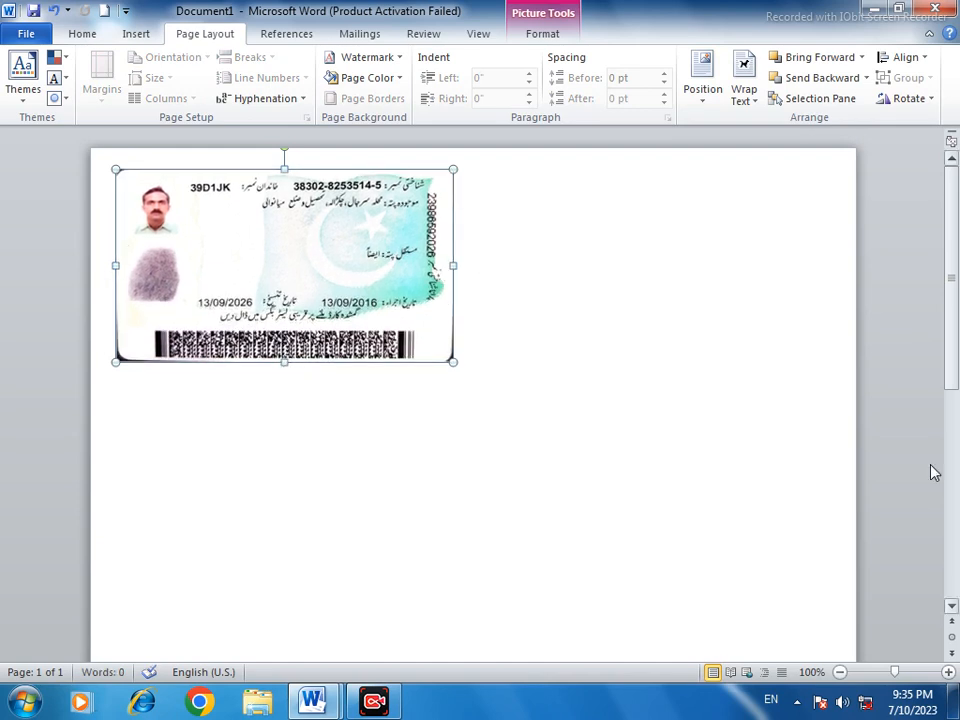
{"action": "left_click", "coordinate": [744, 407]}
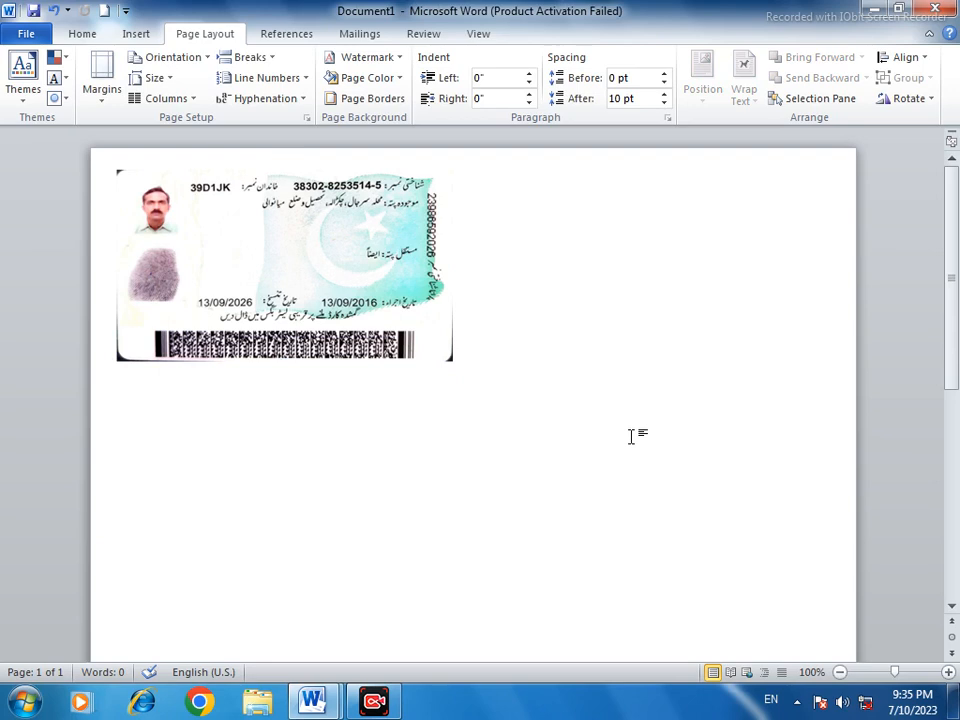
Copy the i2 card image from the desktop and paste it into Document1 beside the first card picture
{"action": "left_click", "coordinate": [874, 9]}
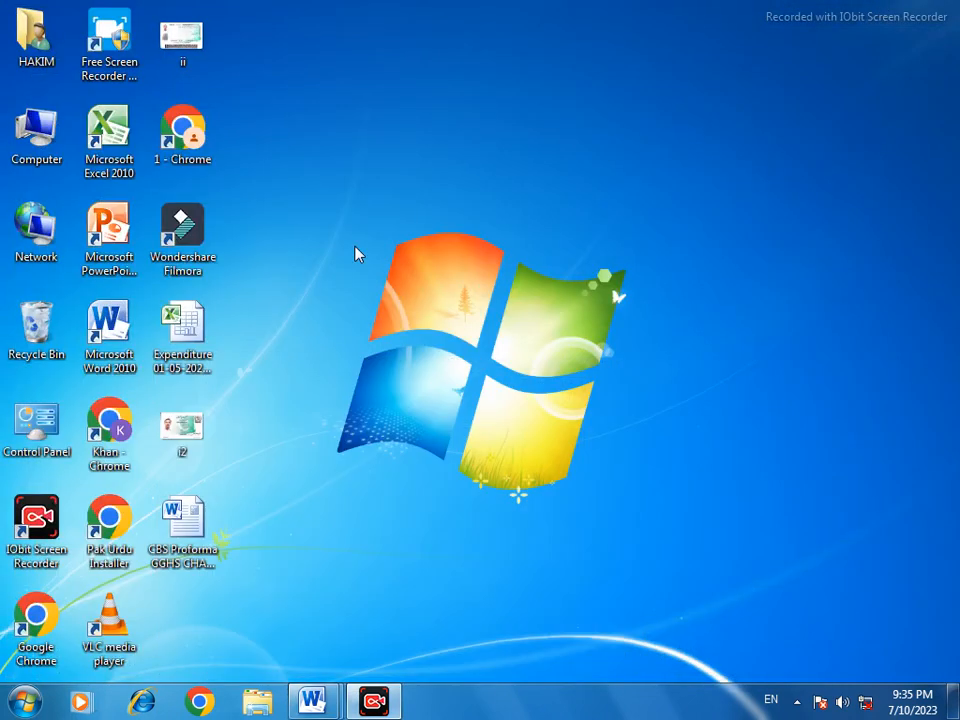
{"action": "right_click", "coordinate": [188, 430]}
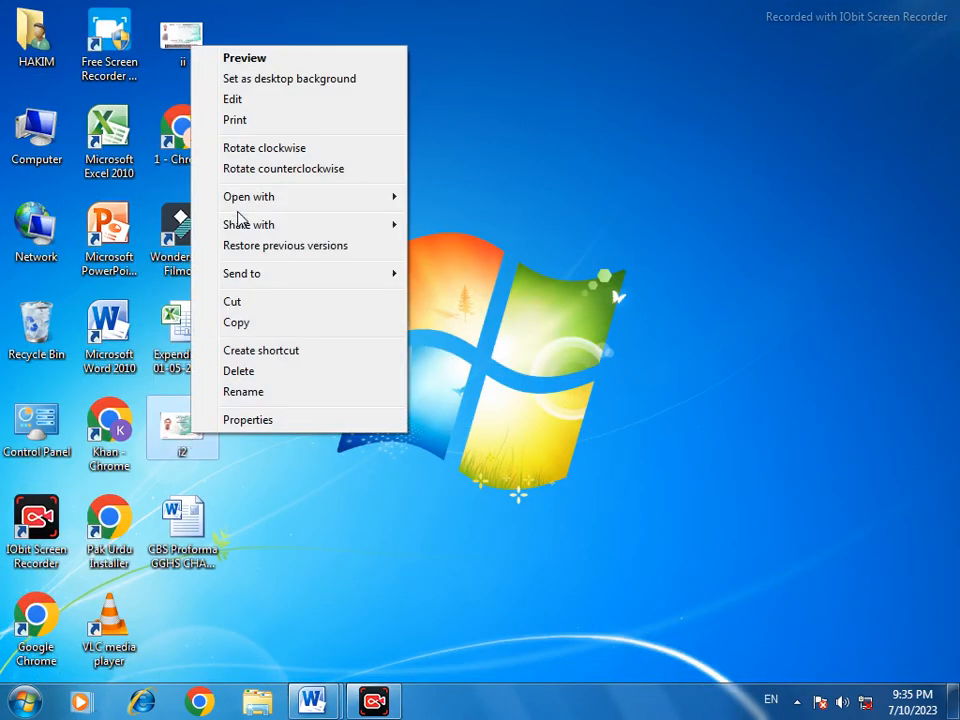
{"action": "left_click", "coordinate": [236, 328]}
{"action": "mouse_move", "coordinate": [302, 708]}
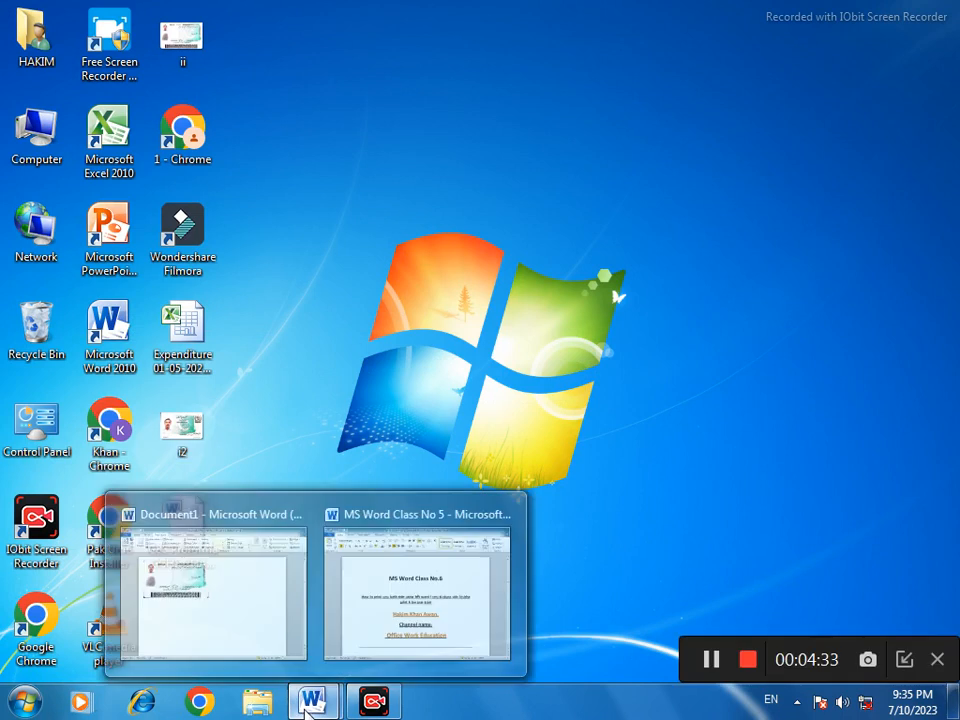
{"action": "left_click", "coordinate": [251, 619]}
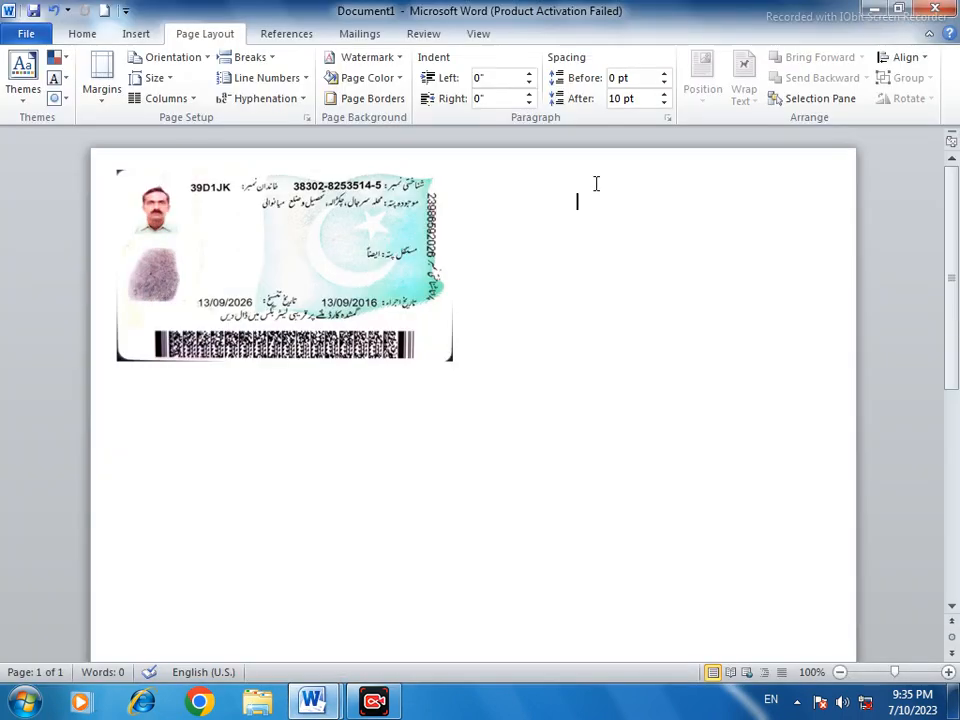
{"action": "right_click", "coordinate": [537, 234]}
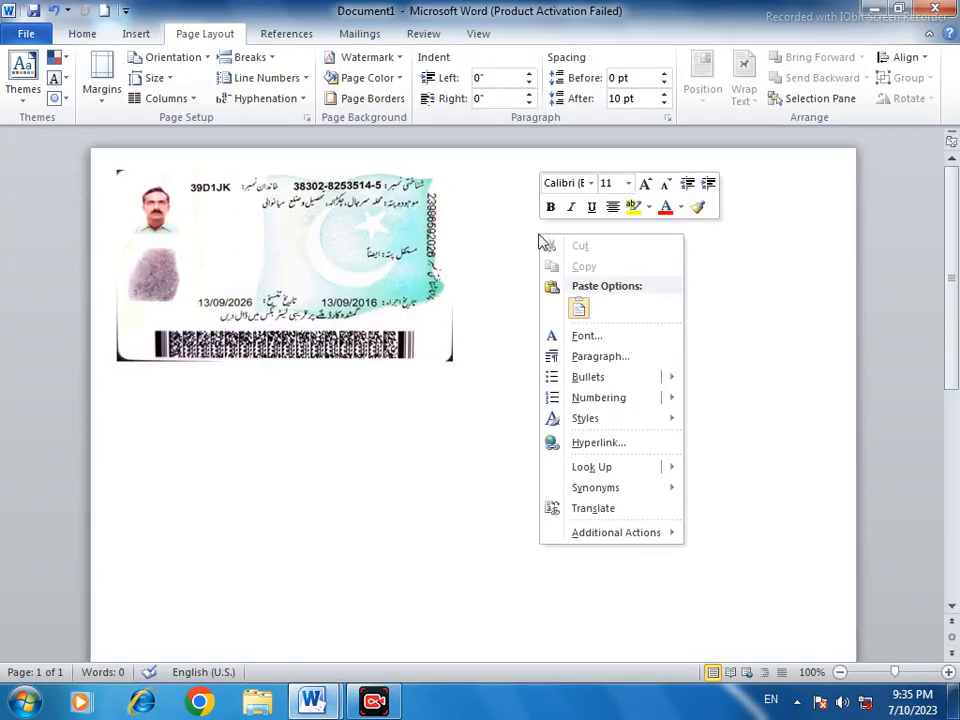
{"action": "left_click", "coordinate": [579, 314]}
{"action": "left_click", "coordinate": [584, 328]}
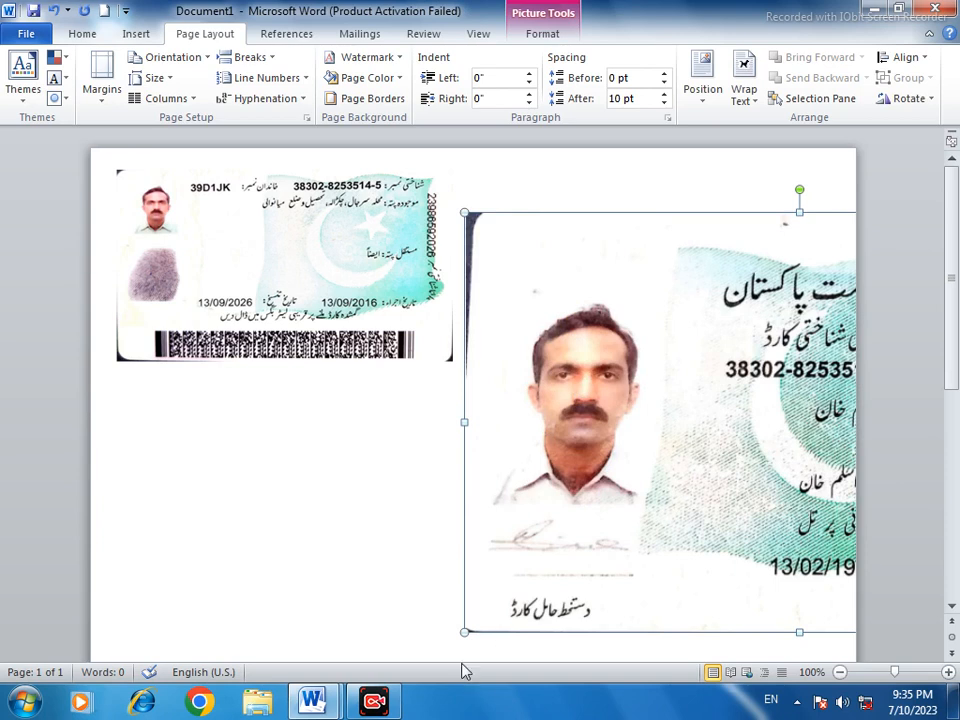
Scale down the pasted i2 card picture proportionally so that more of it fits within the page
{"action": "left_click_drag", "start_coordinate": [464, 634], "coordinate": [596, 553]}
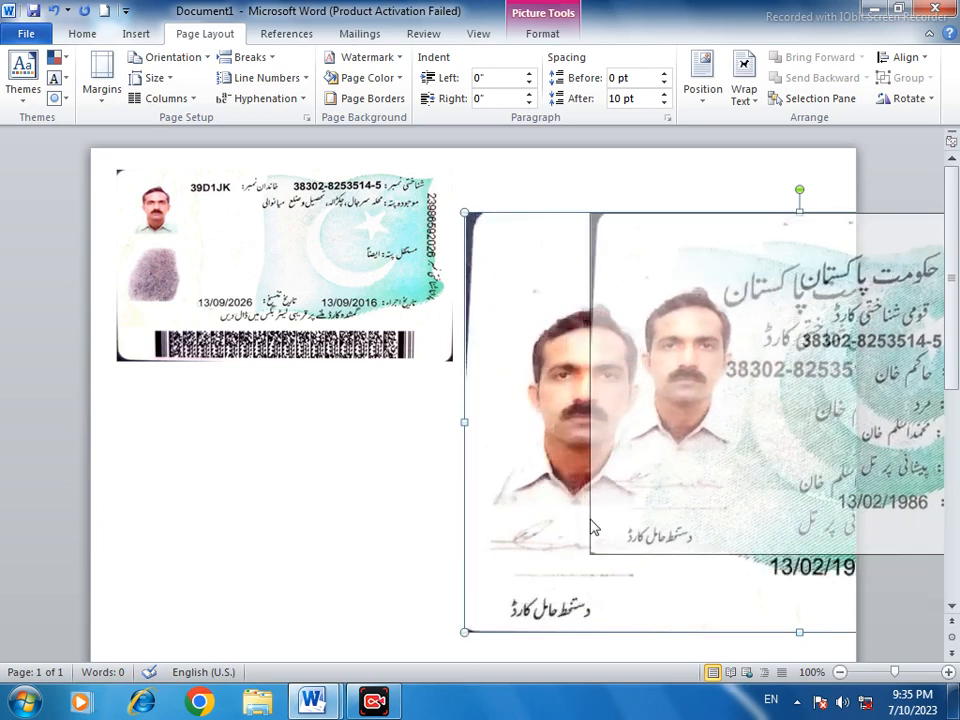
{"action": "left_click_drag", "start_coordinate": [464, 553], "coordinate": [545, 485]}
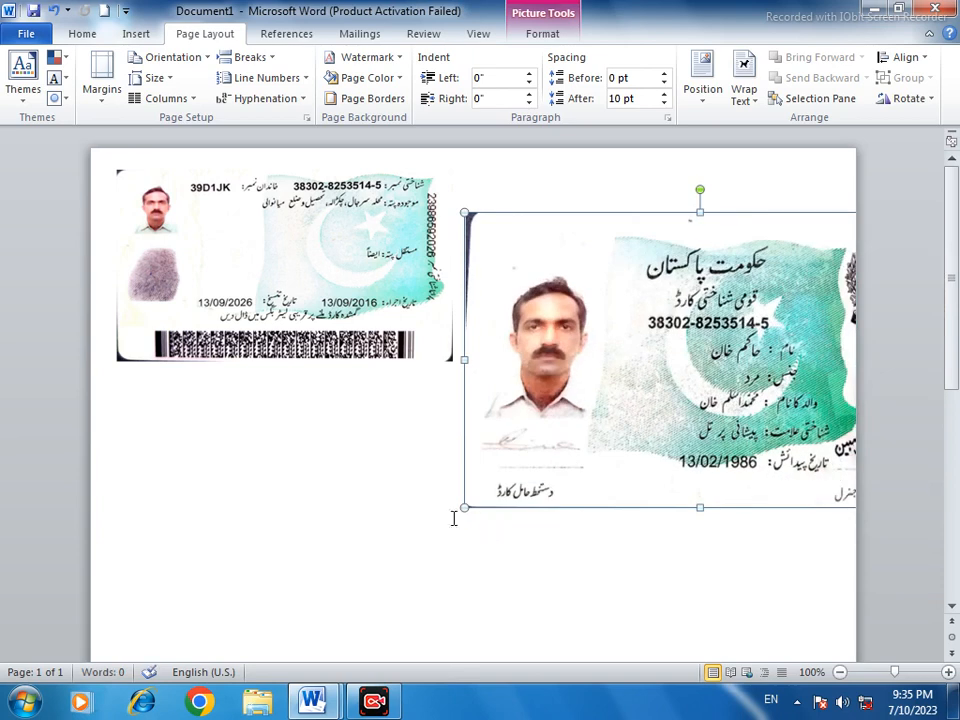
{"action": "left_click_drag", "start_coordinate": [462, 511], "coordinate": [526, 466]}
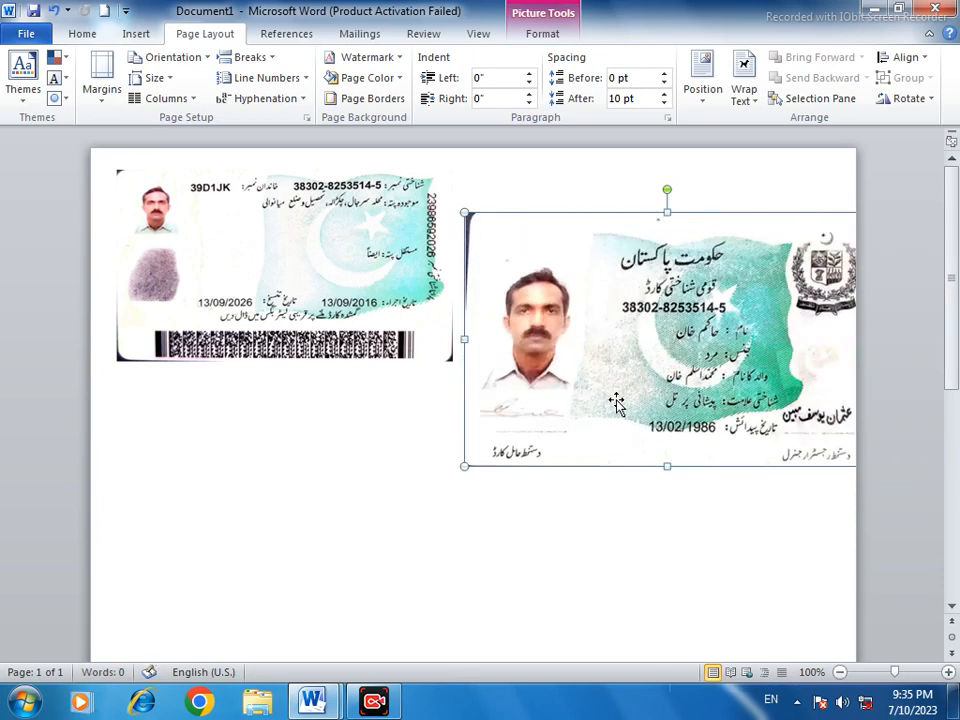
Position the i2 card picture at the top right with square text wrapping and shrink it clear of the first card
{"action": "left_click", "coordinate": [703, 80]}
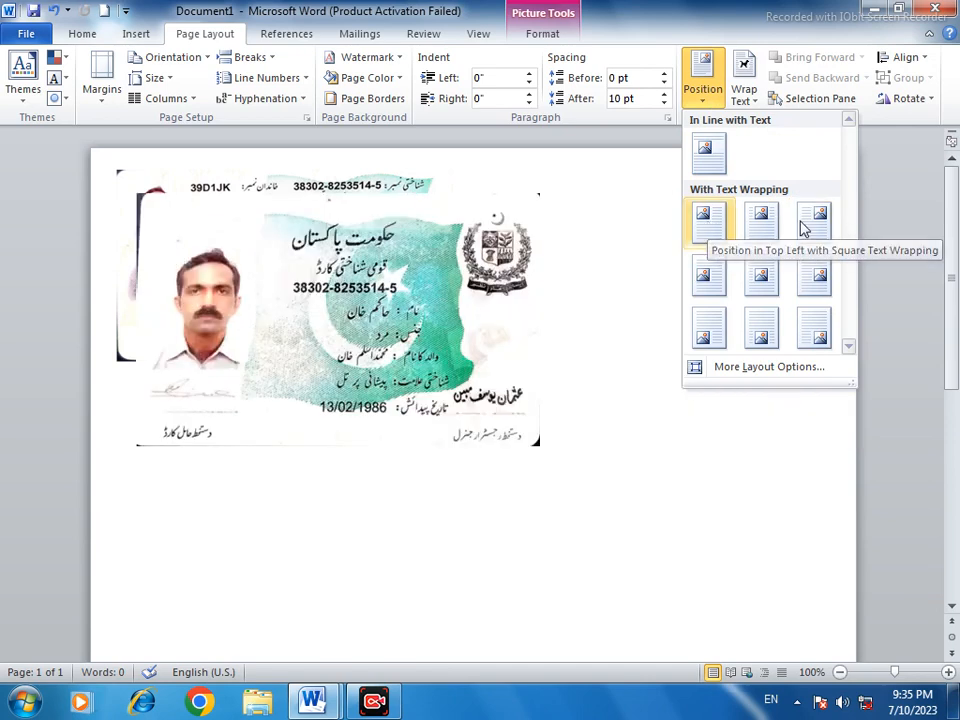
{"action": "left_click", "coordinate": [815, 228]}
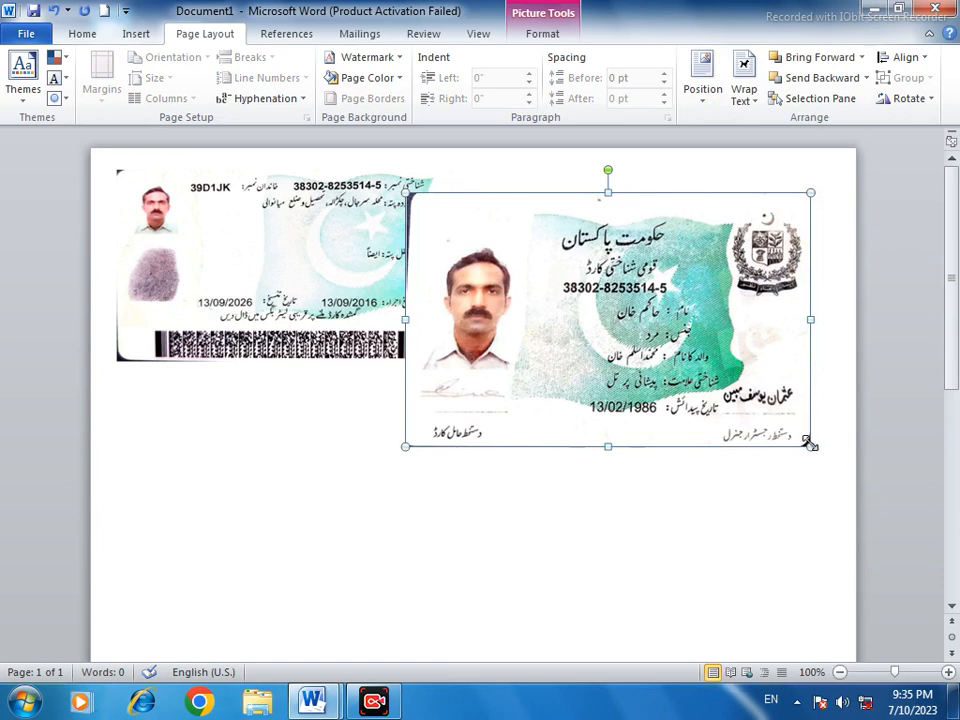
{"action": "left_click_drag", "start_coordinate": [810, 445], "coordinate": [702, 330]}
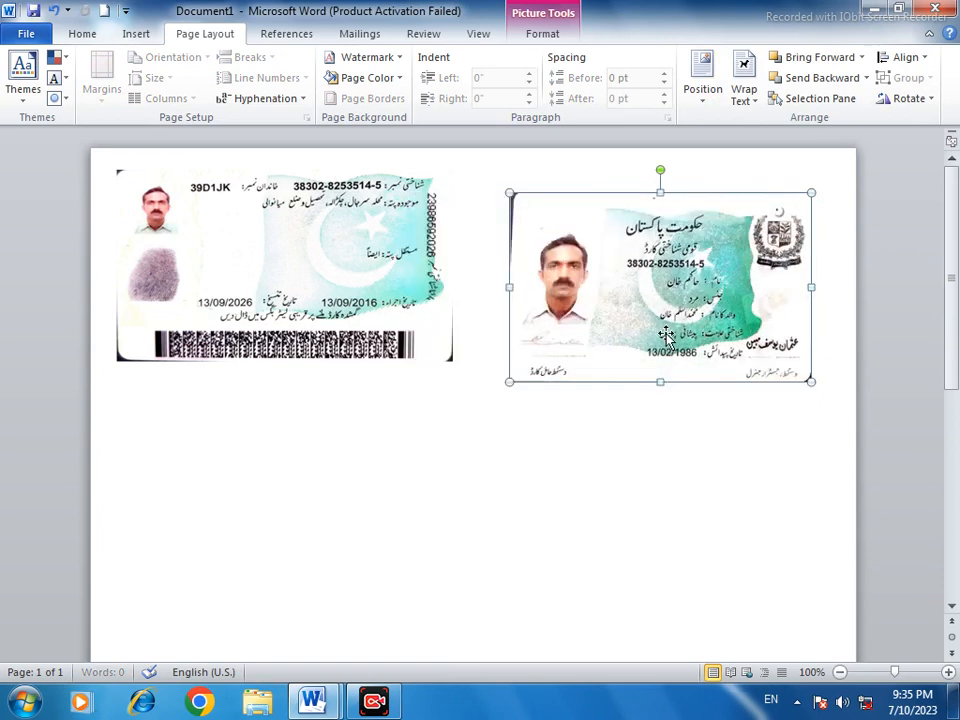
Shift the front card picture slightly and reapply the Narrow page margins
{"action": "left_click_drag", "start_coordinate": [646, 303], "coordinate": [694, 250]}
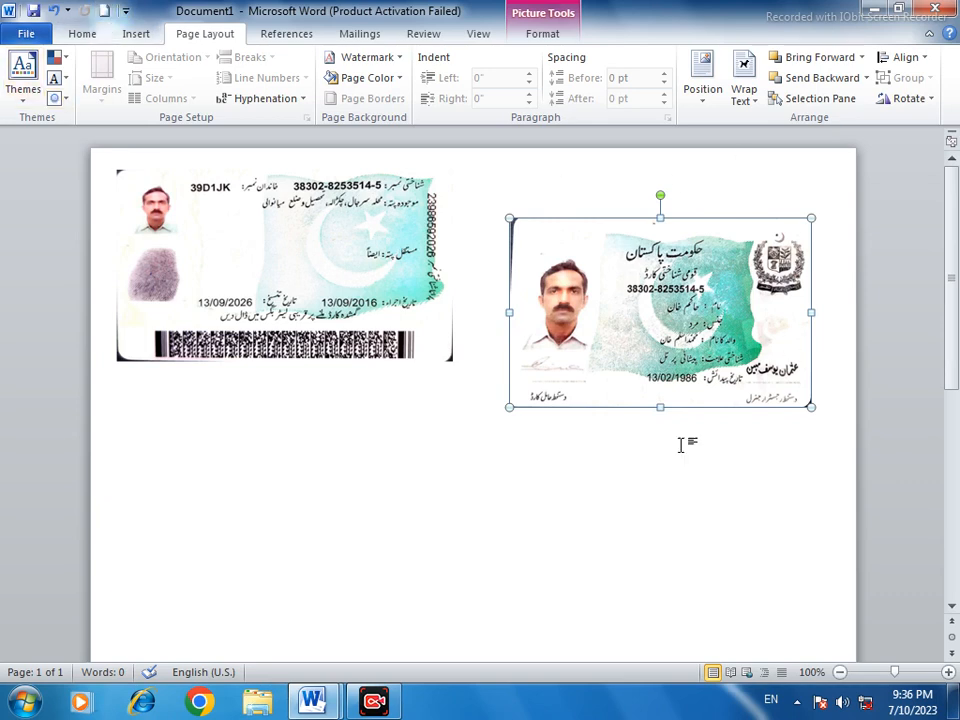
{"action": "left_click", "coordinate": [637, 470]}
{"action": "left_click", "coordinate": [100, 78]}
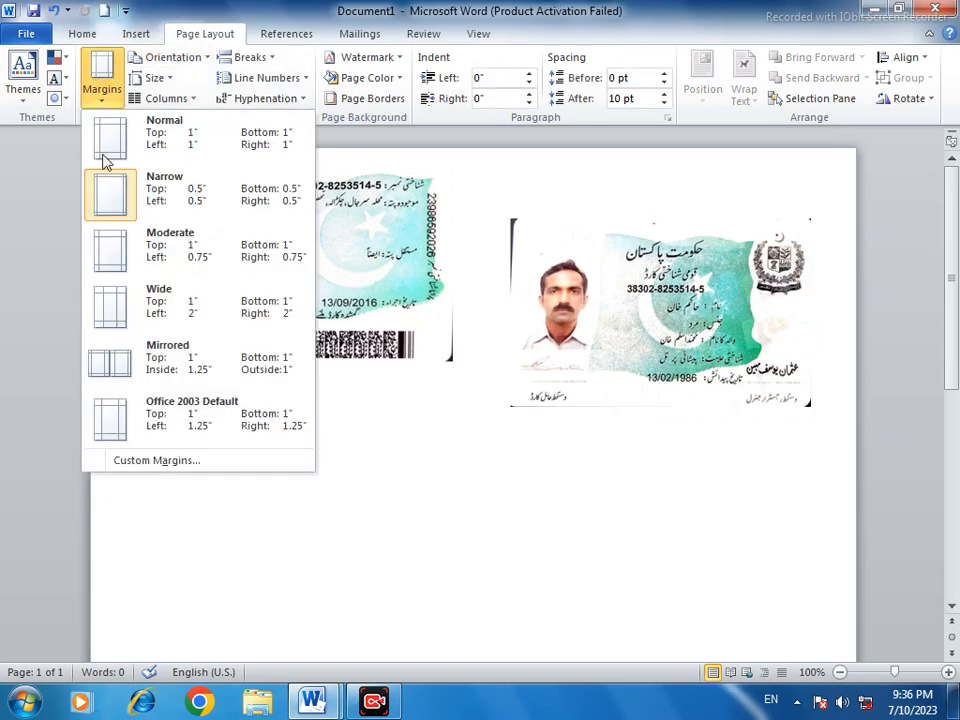
{"action": "left_click", "coordinate": [103, 188]}
Apply the top-center position with text wrapping to the front card picture and move it level with the back card's top edge
{"action": "left_click_drag", "start_coordinate": [580, 321], "coordinate": [584, 276]}
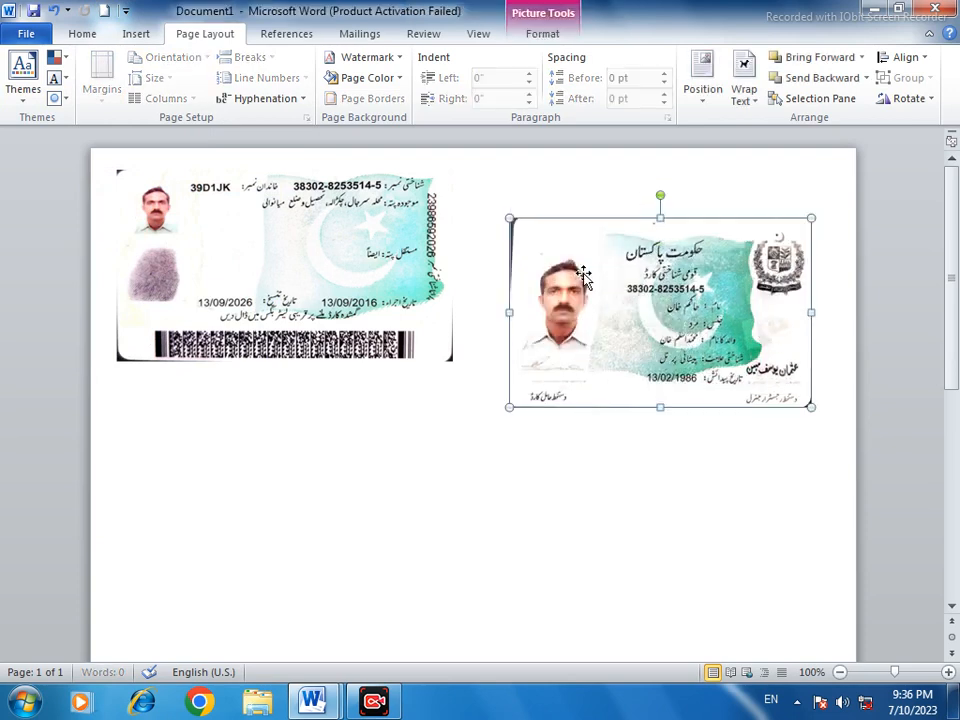
{"action": "left_click", "coordinate": [704, 92]}
{"action": "left_click", "coordinate": [752, 234]}
{"action": "left_click_drag", "start_coordinate": [703, 229], "coordinate": [719, 206]}
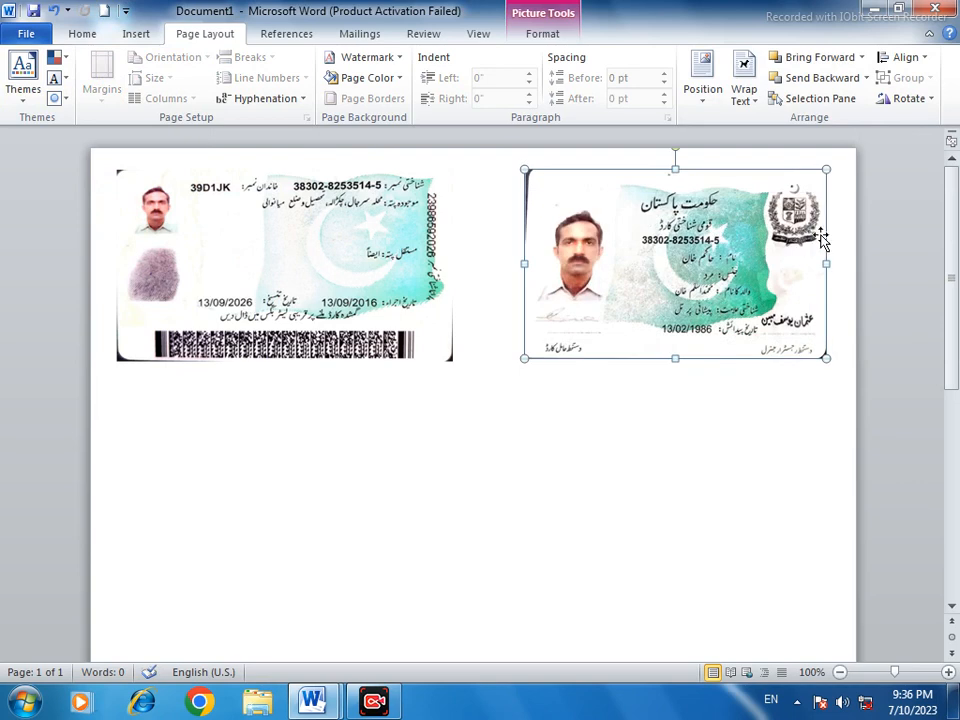
Widen the front card picture to about 3.54" and align it beside the back card
{"action": "left_click_drag", "start_coordinate": [828, 262], "coordinate": [846, 262]}
{"action": "left_click_drag", "start_coordinate": [757, 257], "coordinate": [739, 263]}
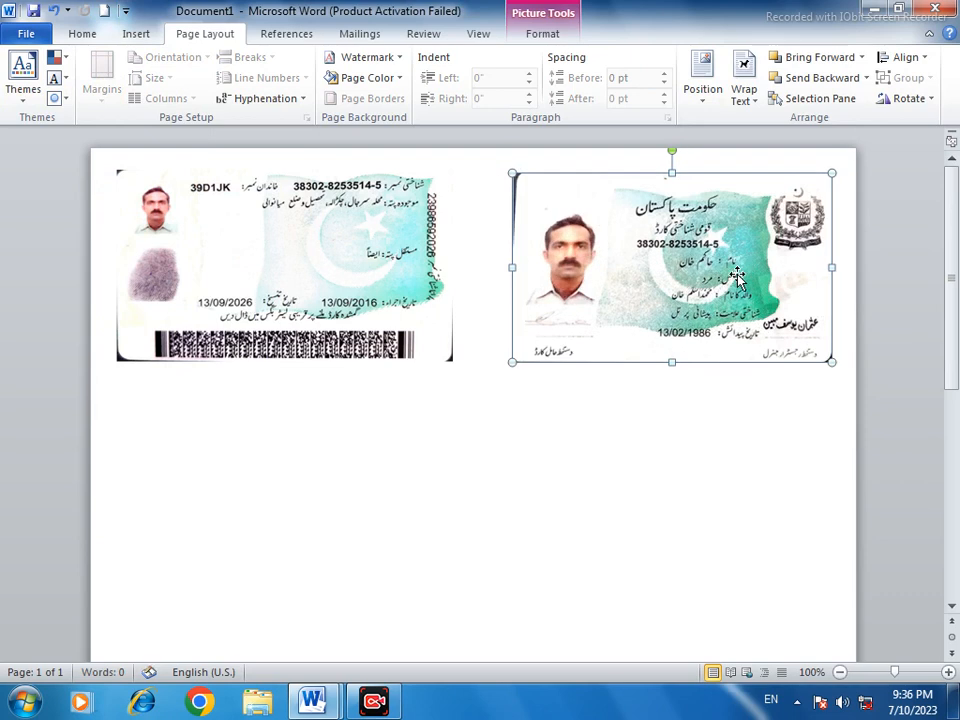
{"action": "left_click", "coordinate": [735, 436]}
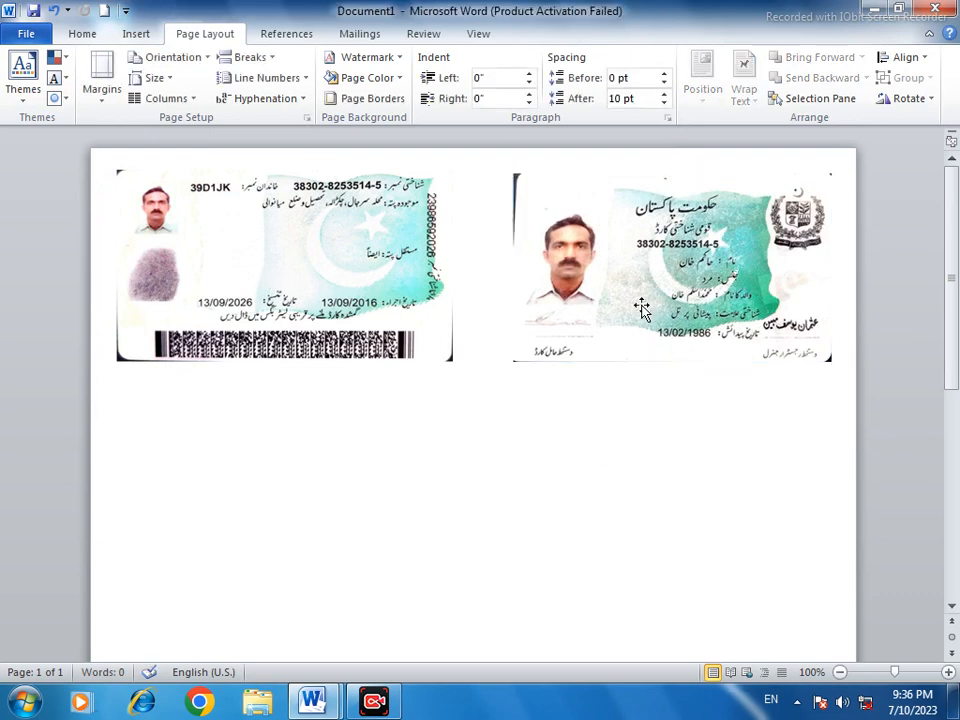
Copy the back card picture and paste a duplicate as a picture
{"action": "right_click", "coordinate": [313, 272]}
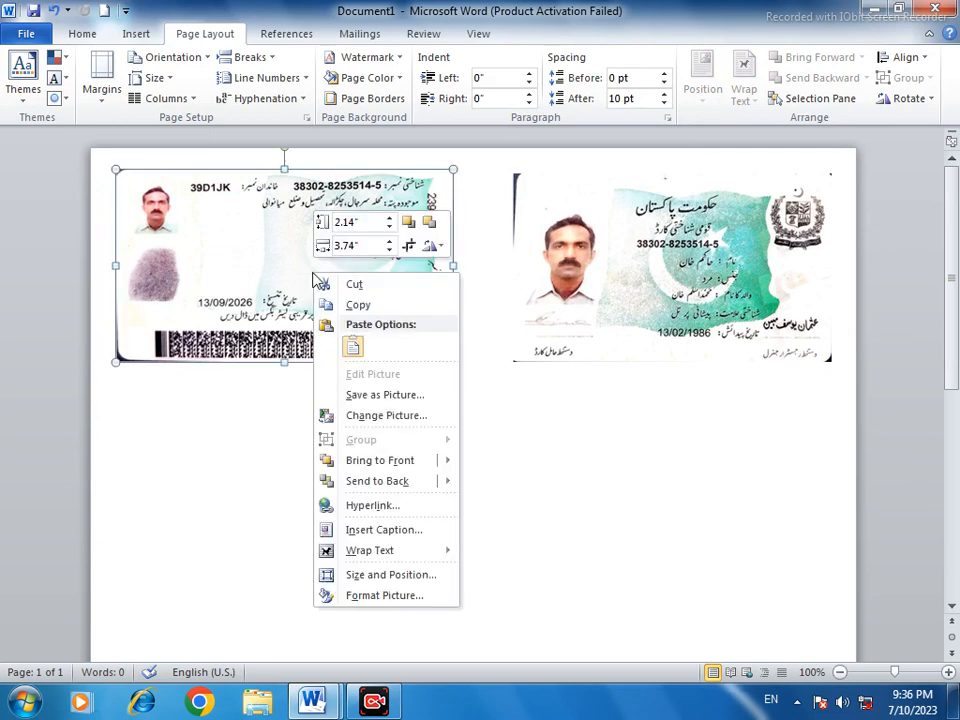
{"action": "left_click", "coordinate": [357, 306]}
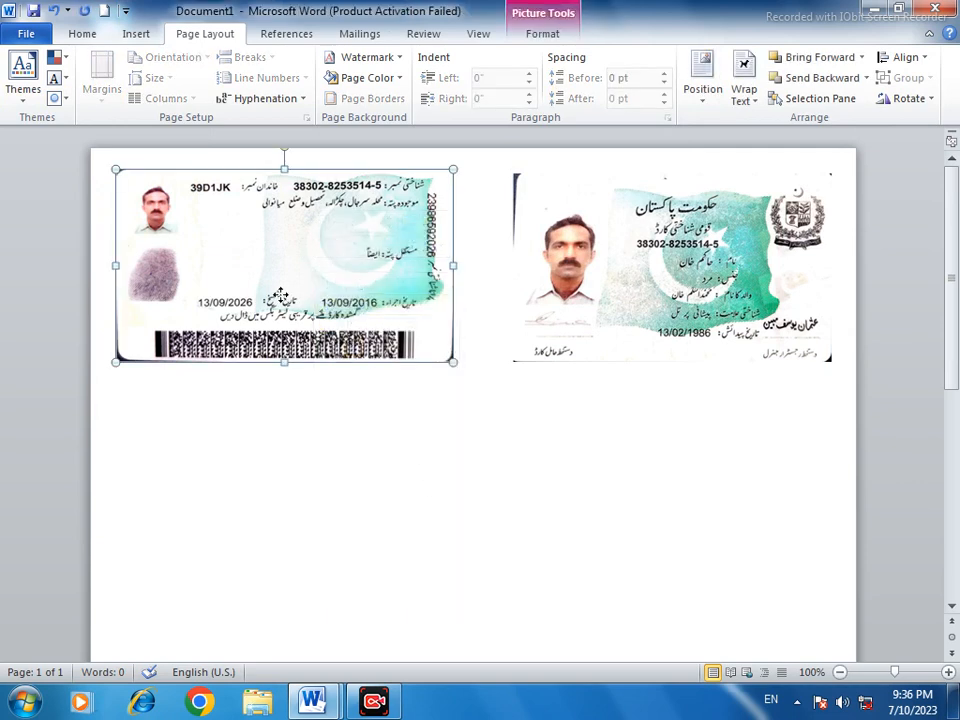
{"action": "right_click", "coordinate": [285, 296]}
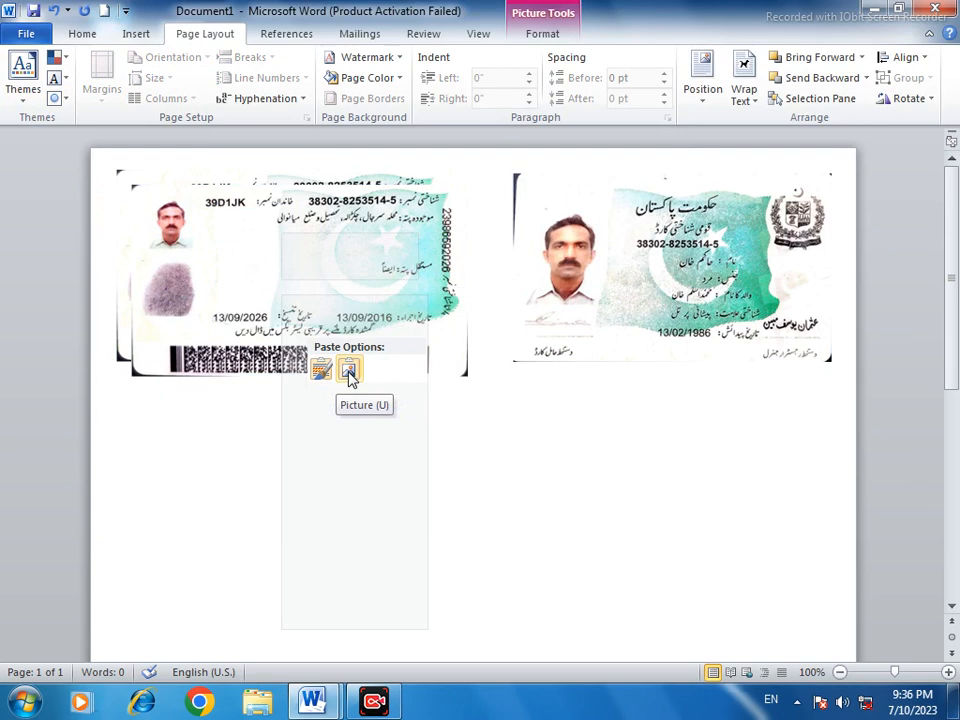
{"action": "left_click", "coordinate": [348, 370]}
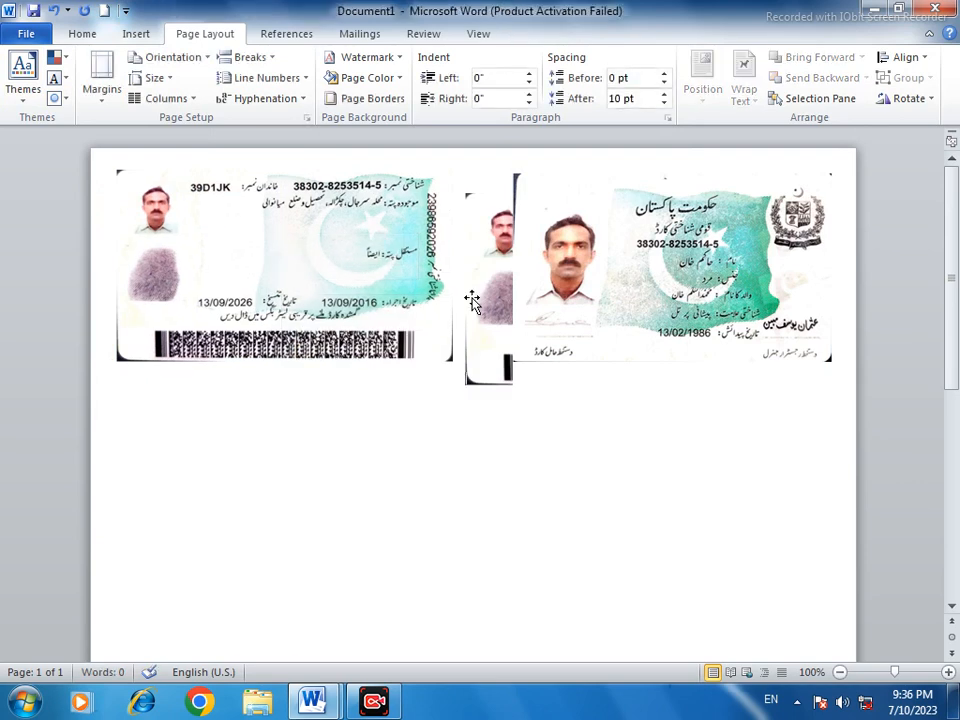
Apply the top-left position with text wrapping to the pasted back card and place it directly below the original
{"action": "left_click_drag", "start_coordinate": [472, 302], "coordinate": [166, 421]}
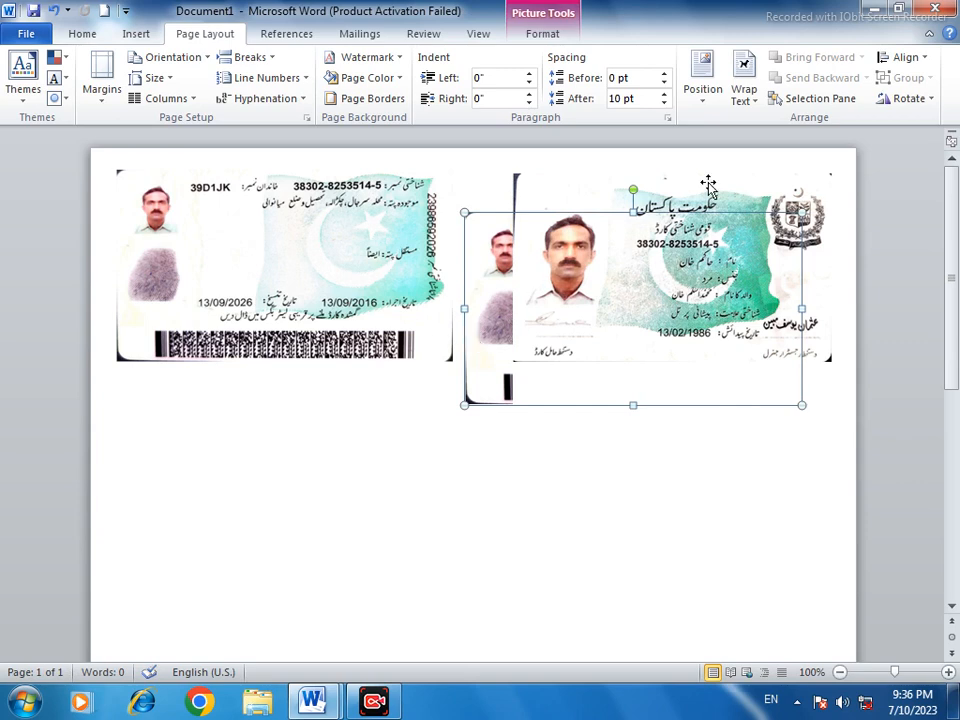
{"action": "left_click", "coordinate": [703, 92]}
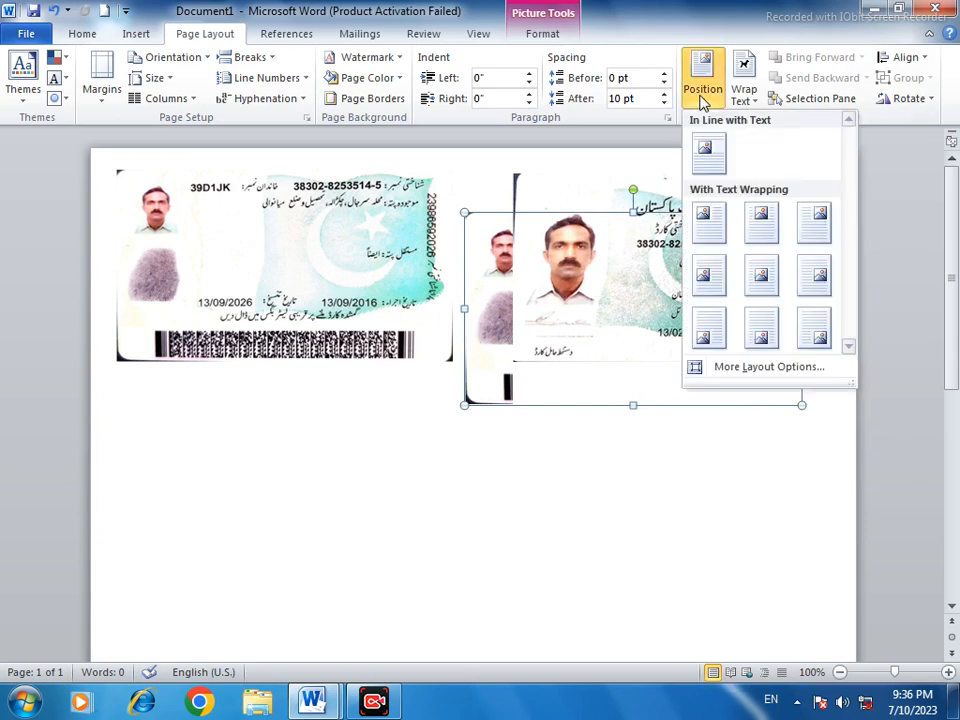
{"action": "left_click", "coordinate": [708, 218]}
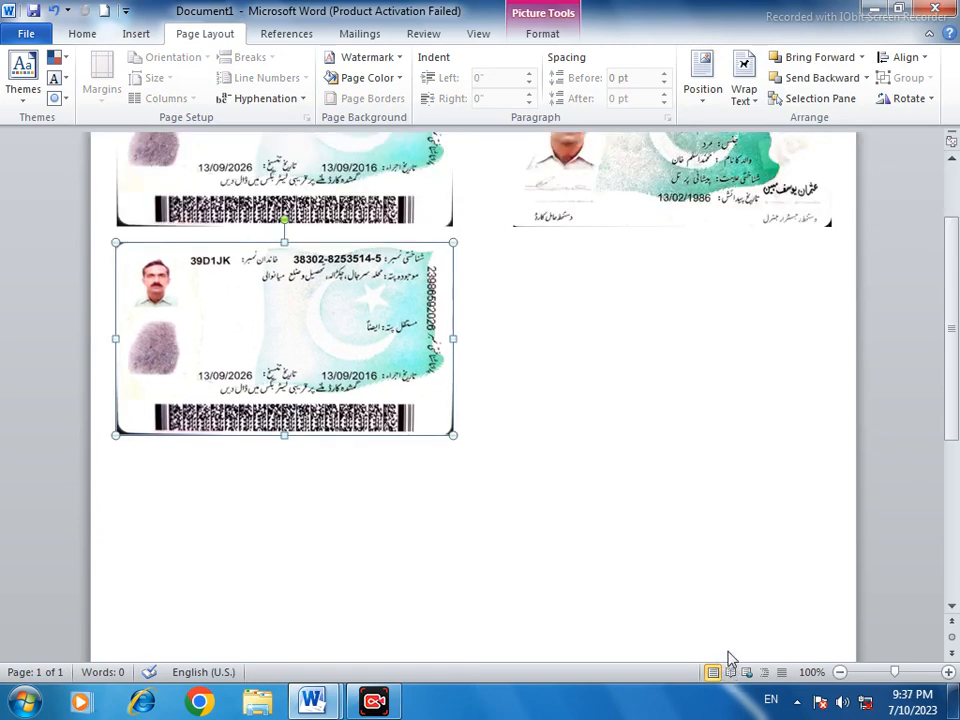
{"action": "scroll", "coordinate": [392, 474], "scroll_direction": "down", "scroll_amount": 5}
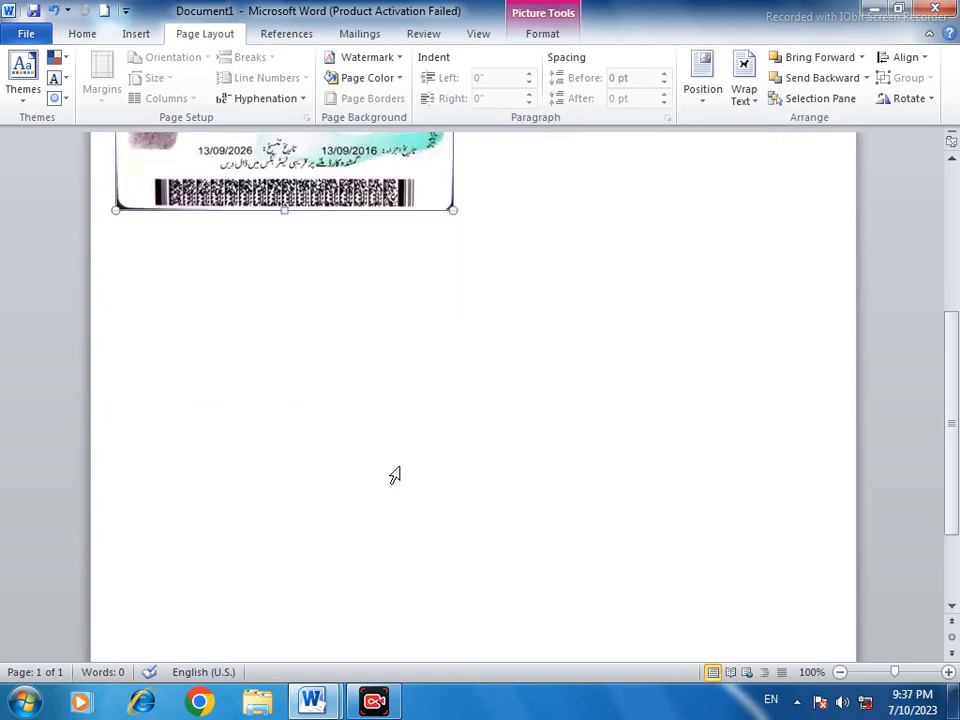
{"action": "scroll", "coordinate": [392, 474], "scroll_direction": "up", "scroll_amount": 6}
{"action": "scroll", "coordinate": [313, 422], "scroll_direction": "down", "scroll_amount": 3}
{"action": "scroll", "coordinate": [315, 413], "scroll_direction": "up", "scroll_amount": 4}
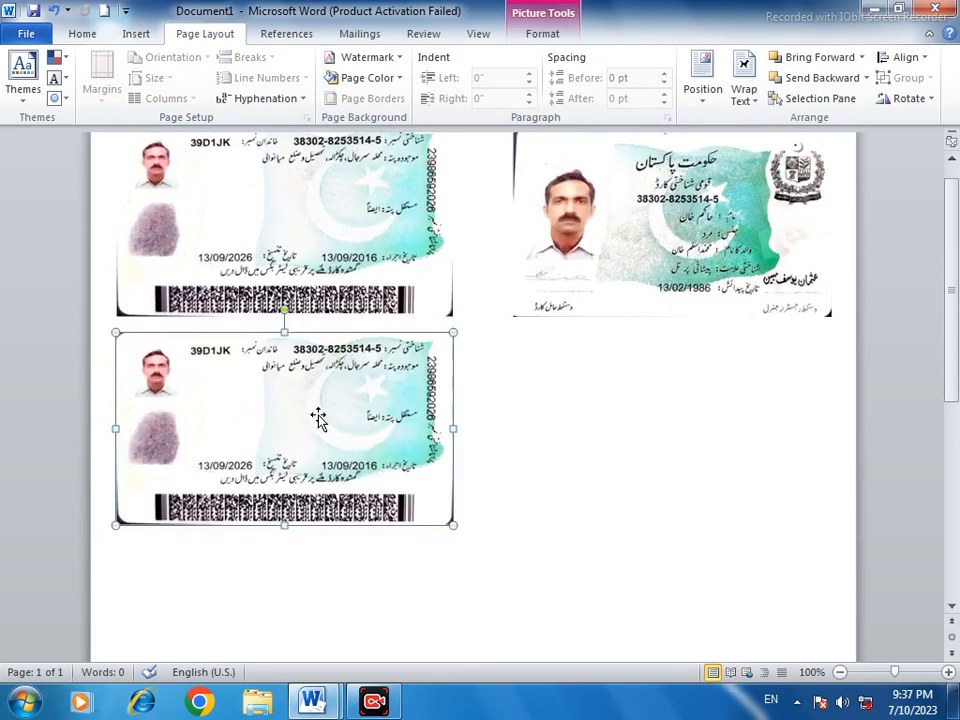
Paste another copy of the back card as a picture beside the second one
{"action": "right_click", "coordinate": [320, 419]}
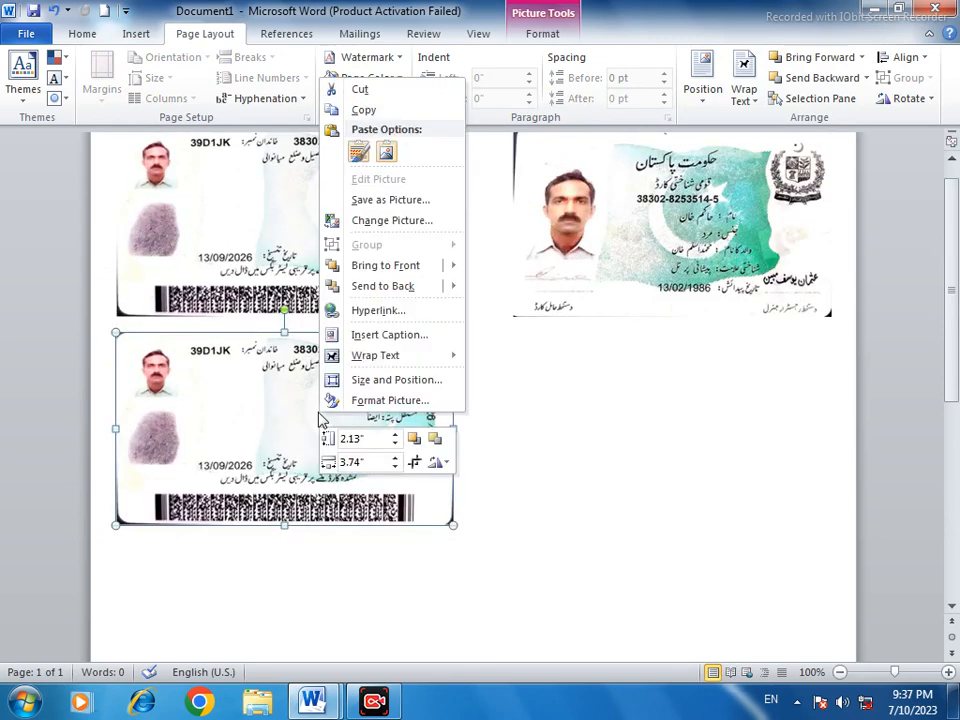
{"action": "left_click", "coordinate": [386, 151]}
{"action": "mouse_move", "coordinate": [606, 392]}
{"action": "left_mouse_down"}
{"action": "mouse_move", "coordinate": [386, 615]}
{"action": "mouse_move", "coordinate": [268, 610]}
{"action": "mouse_move", "coordinate": [590, 405]}
{"action": "left_mouse_up"}
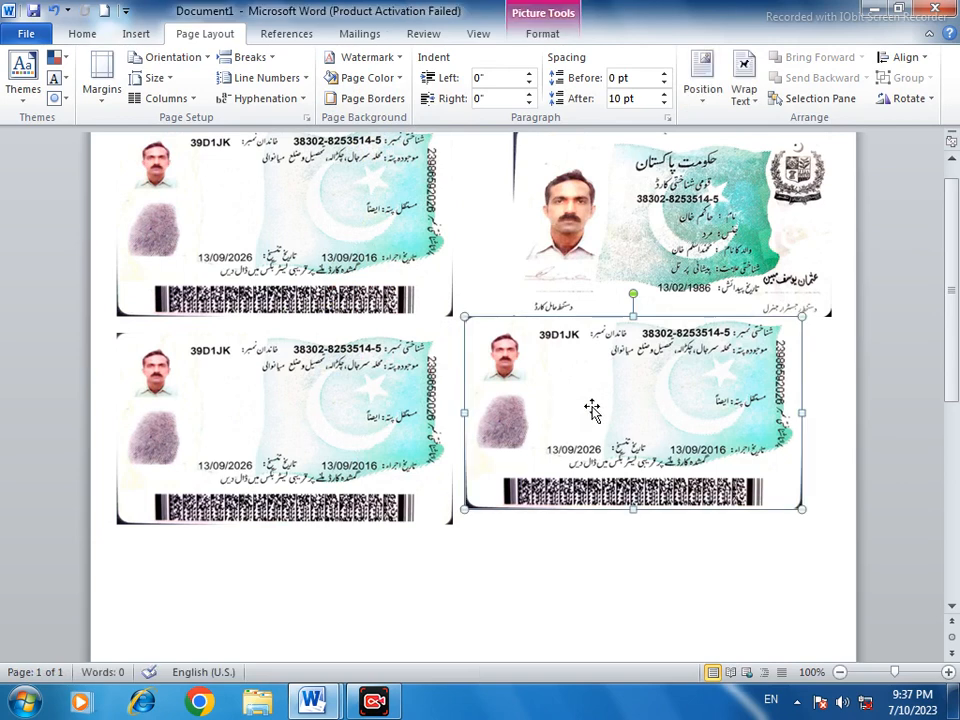
Apply the top-left position with text wrapping to the newest back card and place it below the second one
{"action": "left_click", "coordinate": [705, 98]}
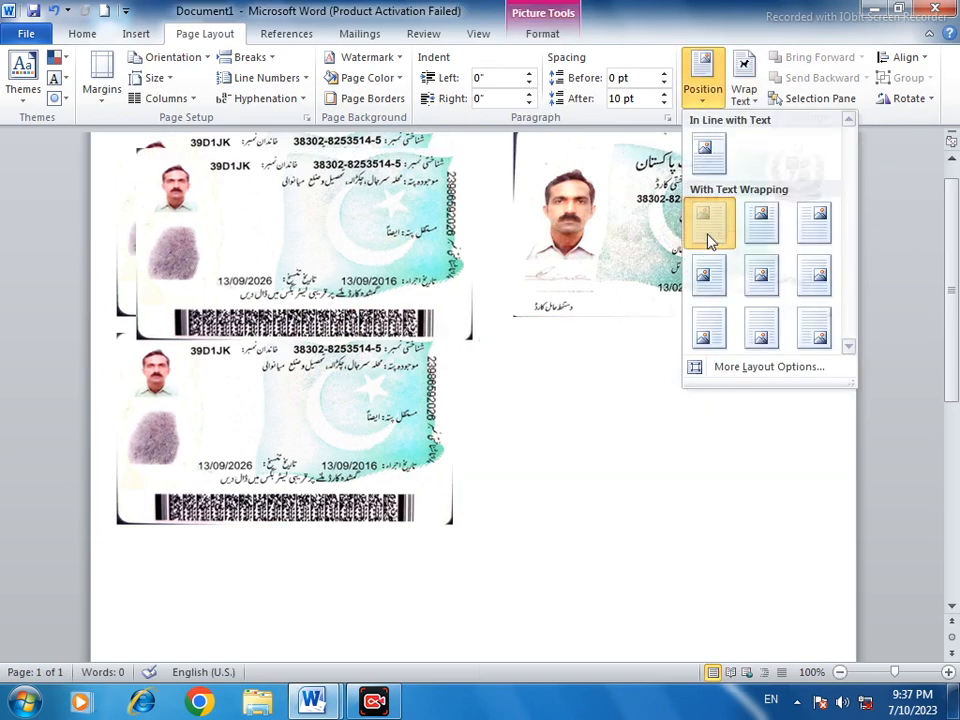
{"action": "left_click", "coordinate": [711, 238]}
{"action": "left_click_drag", "start_coordinate": [338, 256], "coordinate": [317, 639]}
{"action": "scroll", "coordinate": [446, 600], "scroll_direction": "down", "scroll_amount": 8}
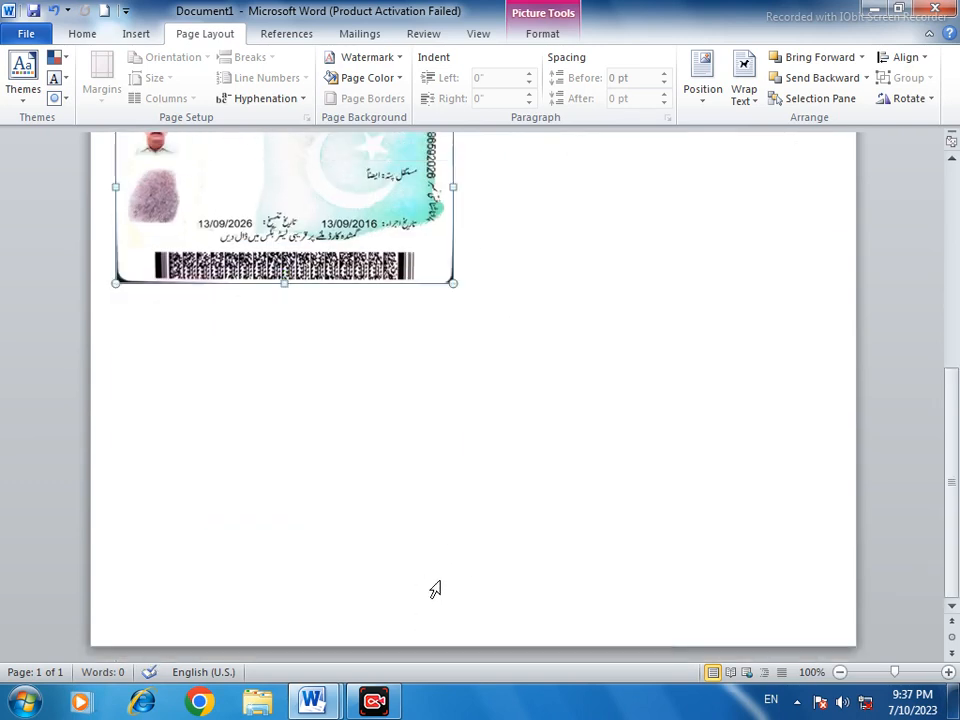
{"action": "scroll", "coordinate": [459, 512], "scroll_direction": "up", "scroll_amount": 9}
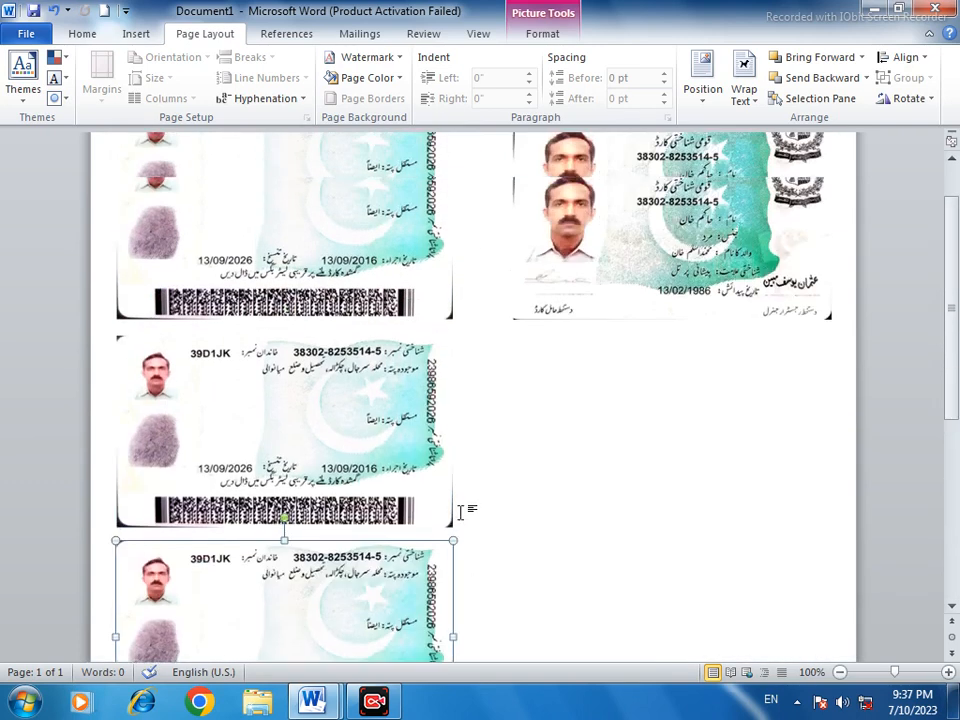
Copy the front card picture and paste a duplicate as a picture below it
{"action": "left_click", "coordinate": [660, 292]}
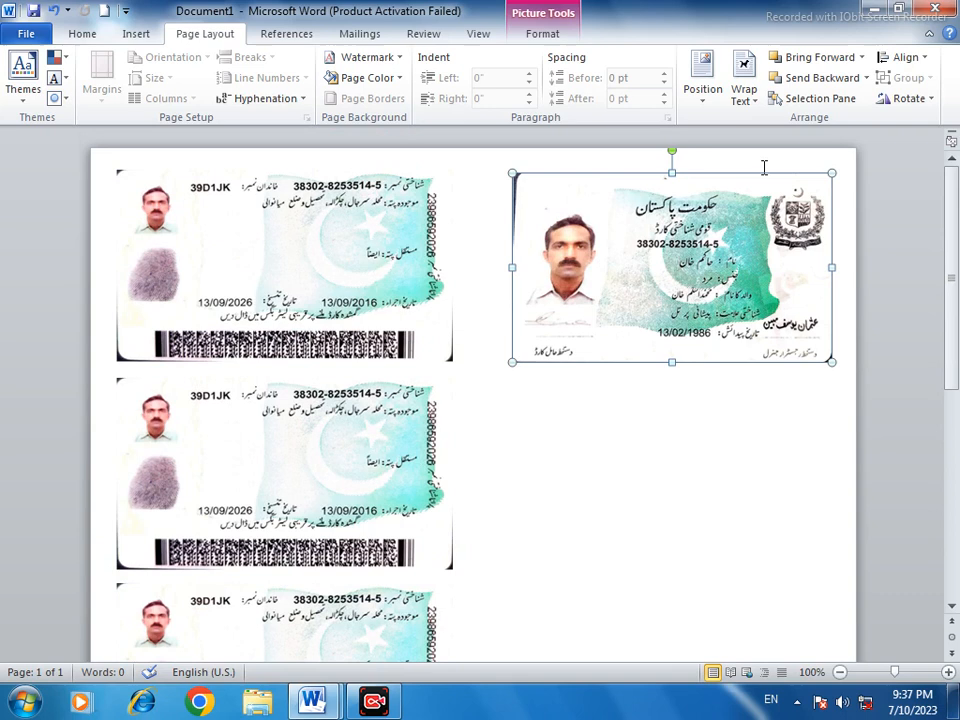
{"action": "right_click", "coordinate": [703, 242]}
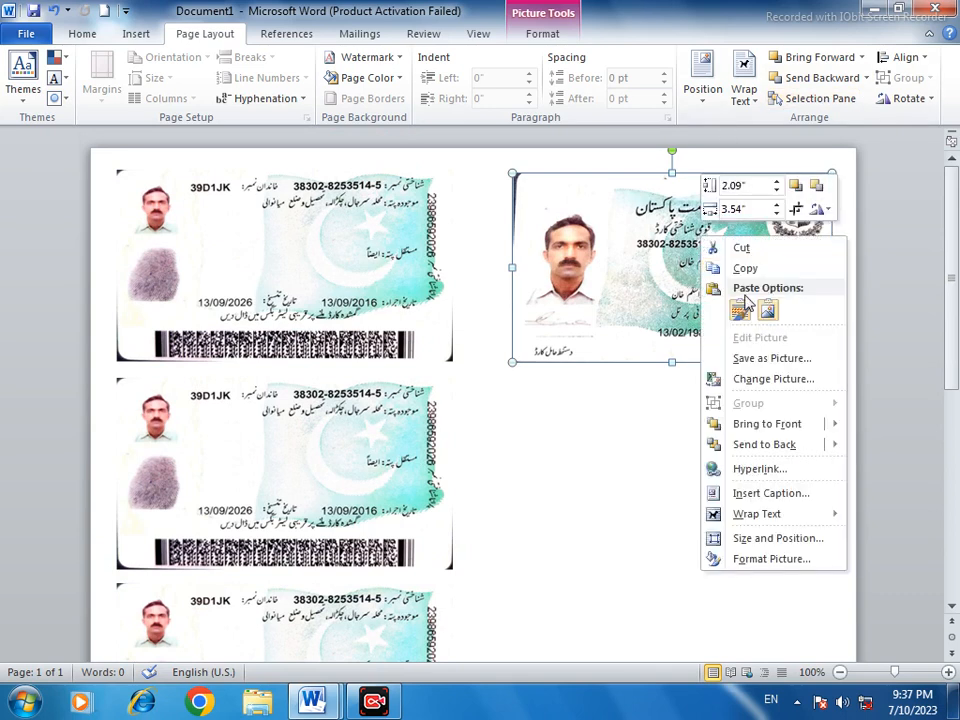
{"action": "left_click", "coordinate": [714, 267]}
{"action": "right_click", "coordinate": [678, 303]}
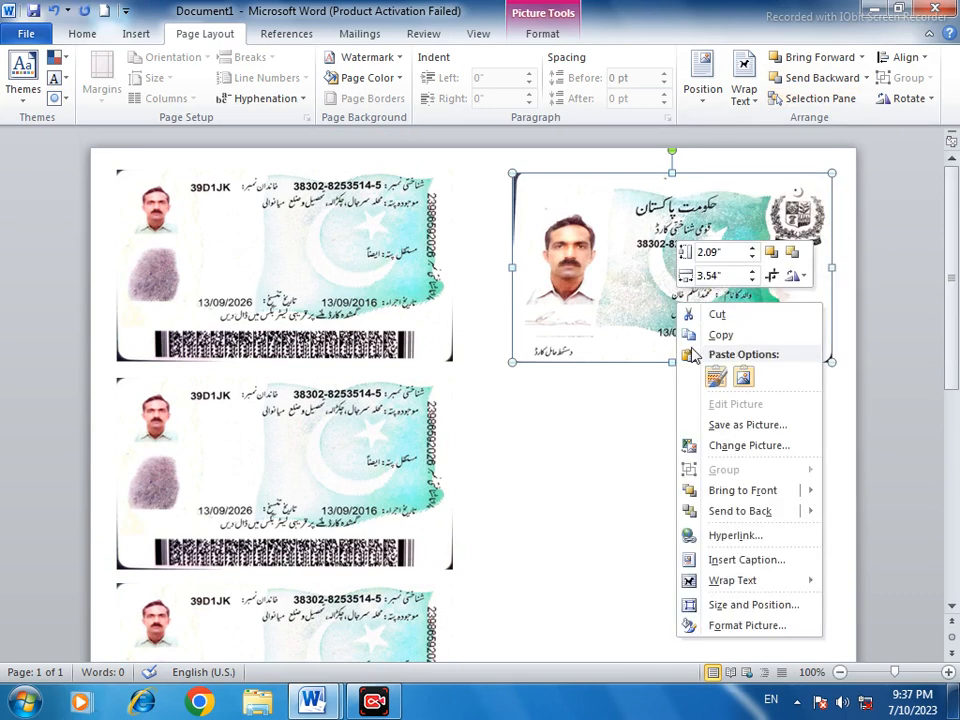
{"action": "left_click", "coordinate": [742, 374]}
{"action": "left_click", "coordinate": [669, 285]}
{"action": "left_click", "coordinate": [673, 406]}
{"action": "left_click_drag", "start_coordinate": [662, 410], "coordinate": [705, 440]}
Apply the top-right position with text wrapping to the duplicated front card and place it beside the second back card
{"action": "left_click", "coordinate": [706, 72]}
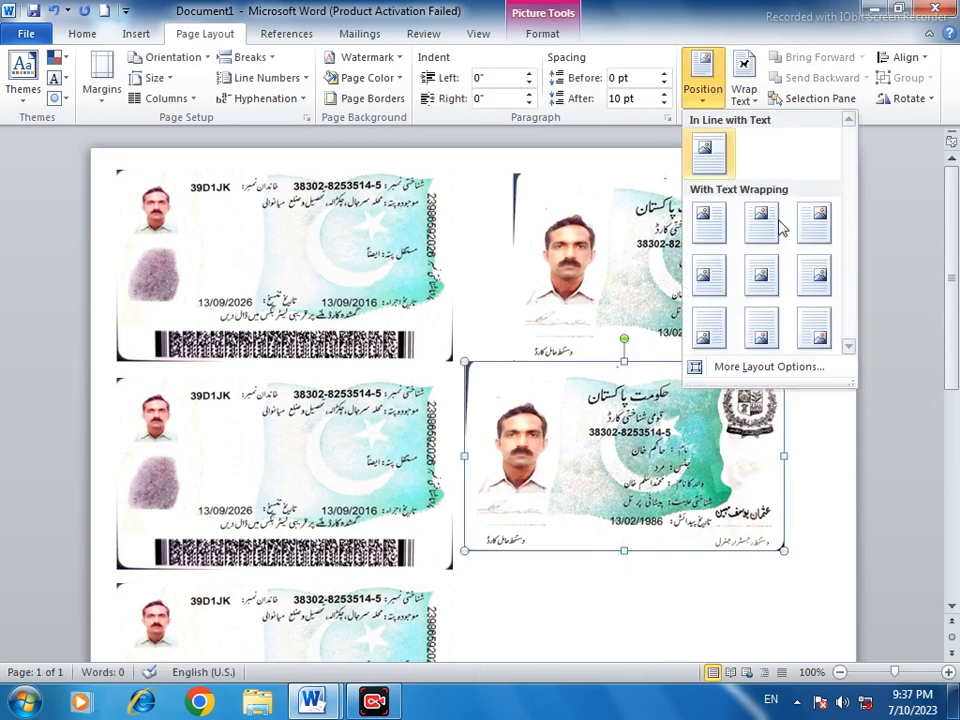
{"action": "left_click", "coordinate": [815, 283]}
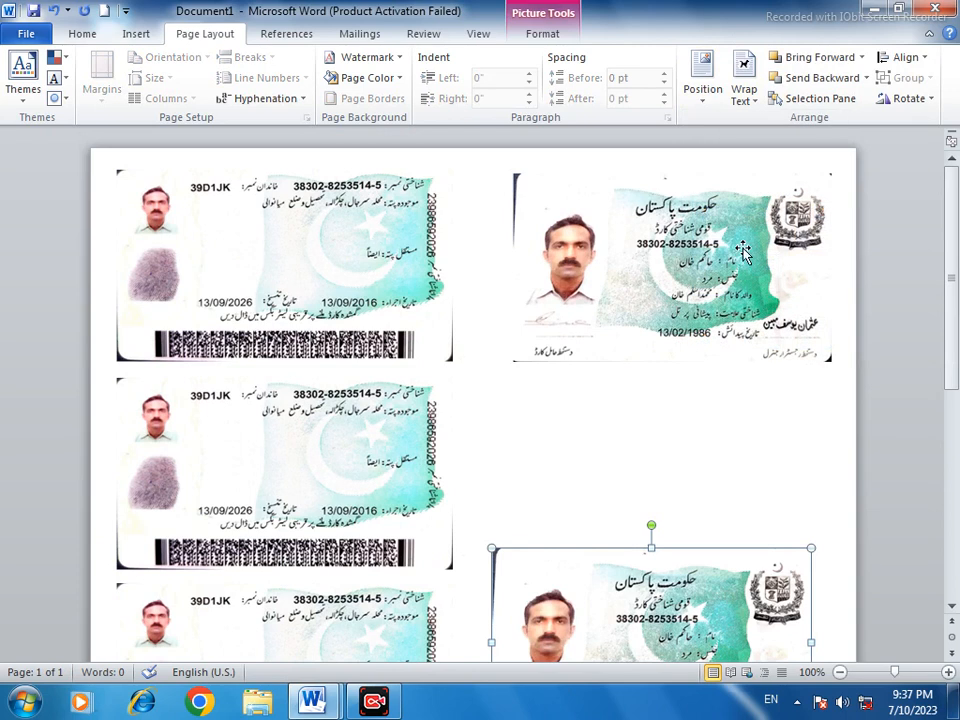
{"action": "left_click", "coordinate": [708, 74]}
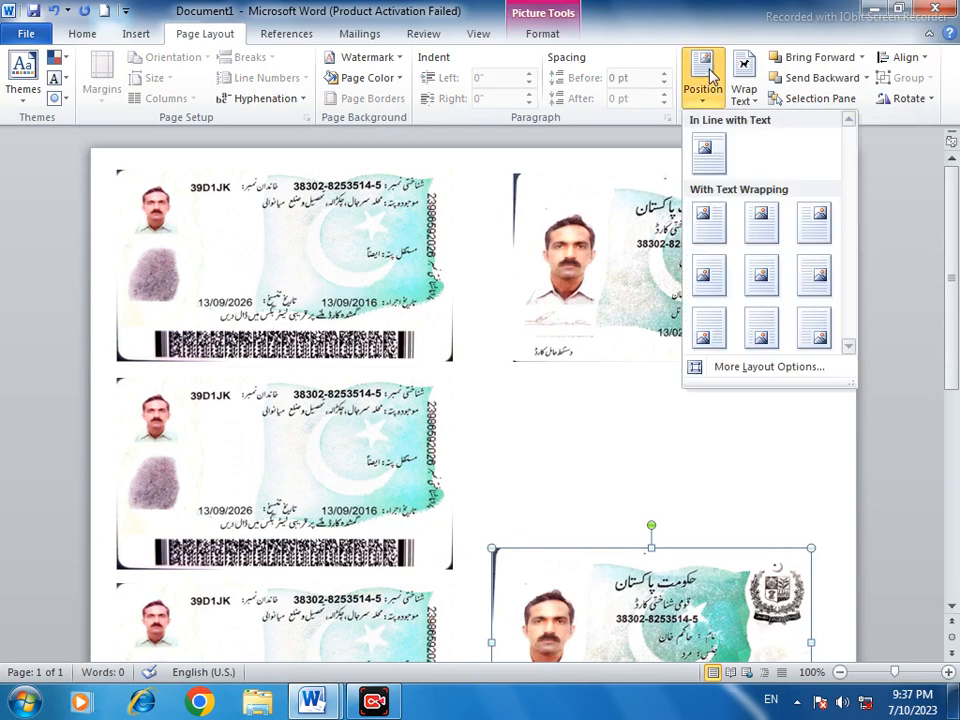
{"action": "left_click", "coordinate": [814, 222]}
{"action": "left_click_drag", "start_coordinate": [680, 413], "coordinate": [647, 466]}
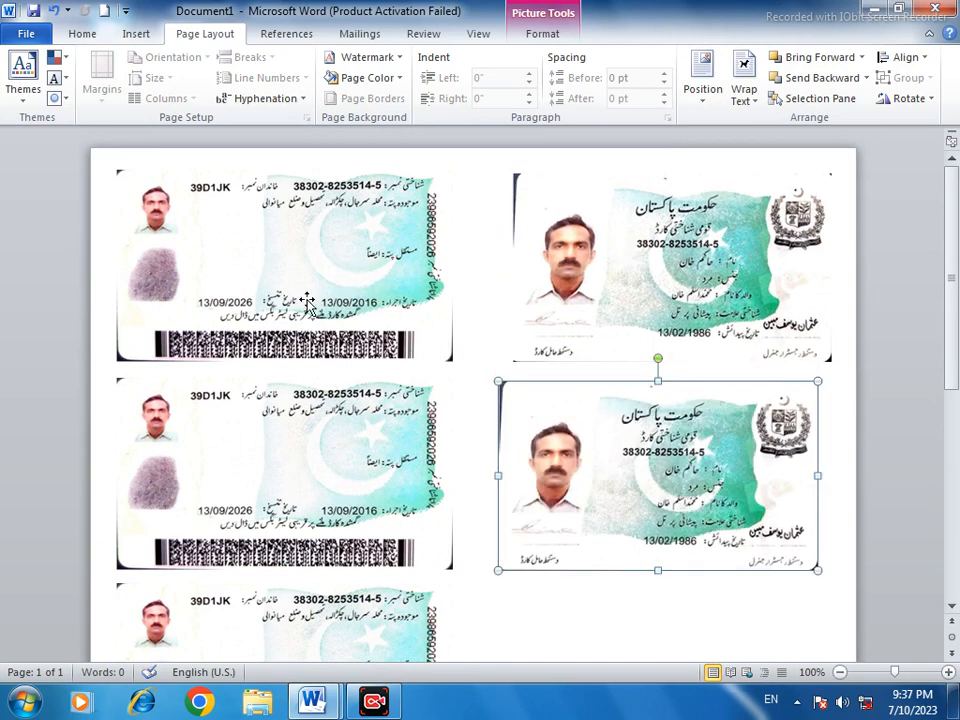
Examine the arrangement of the card copies down the page and the free space beside the third back card
{"action": "scroll", "coordinate": [665, 462], "scroll_direction": "down", "scroll_amount": 5}
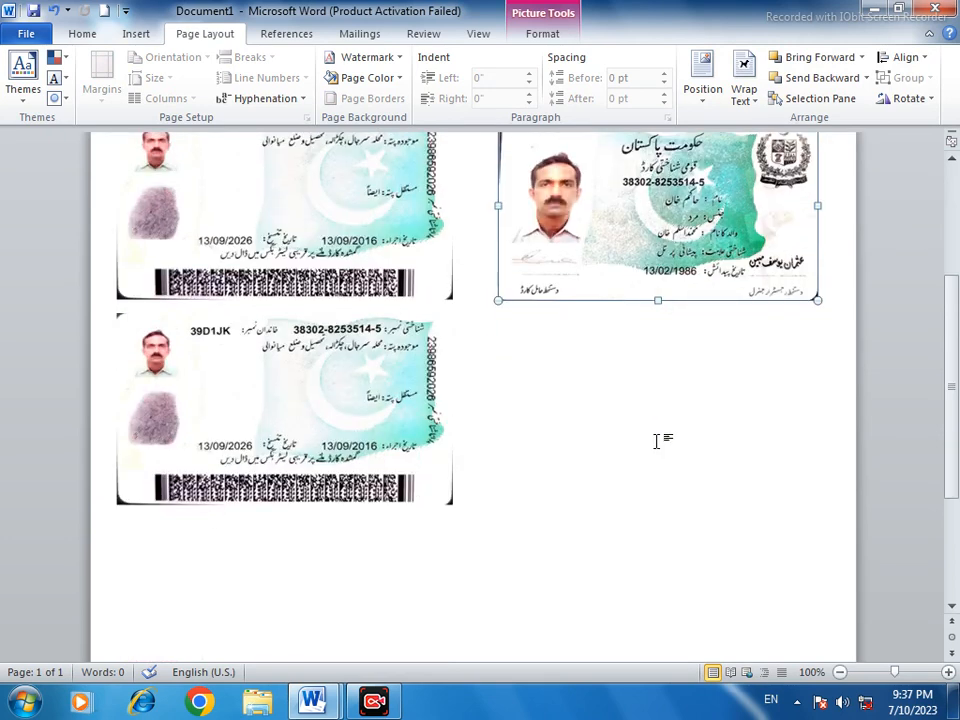
{"action": "scroll", "coordinate": [657, 441], "scroll_direction": "down", "scroll_amount": 1}
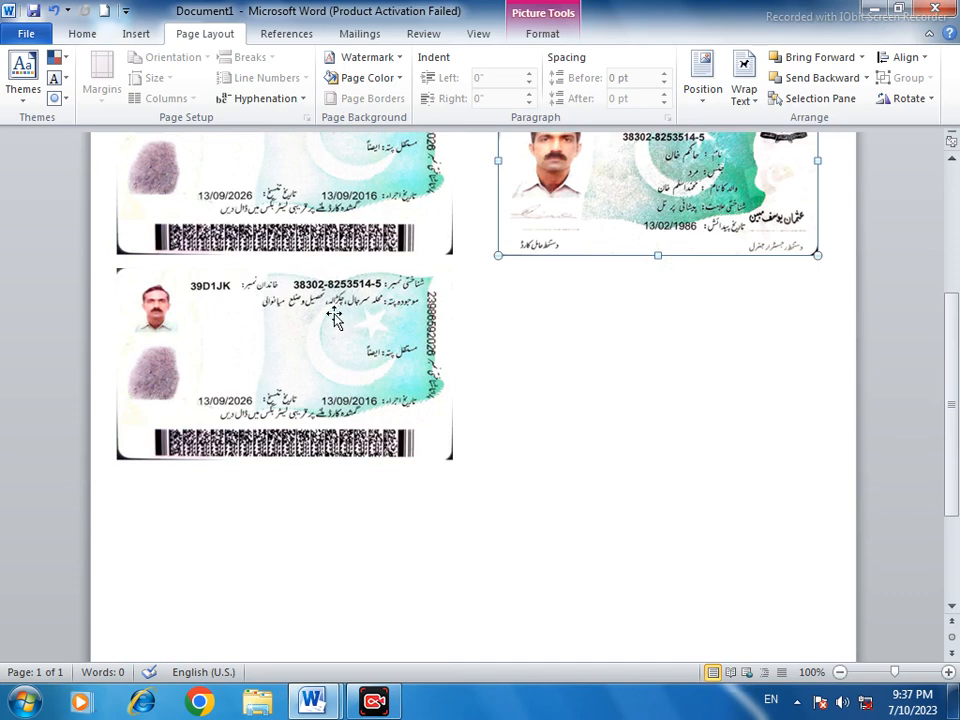
{"action": "scroll", "coordinate": [465, 302], "scroll_direction": "up", "scroll_amount": 2}
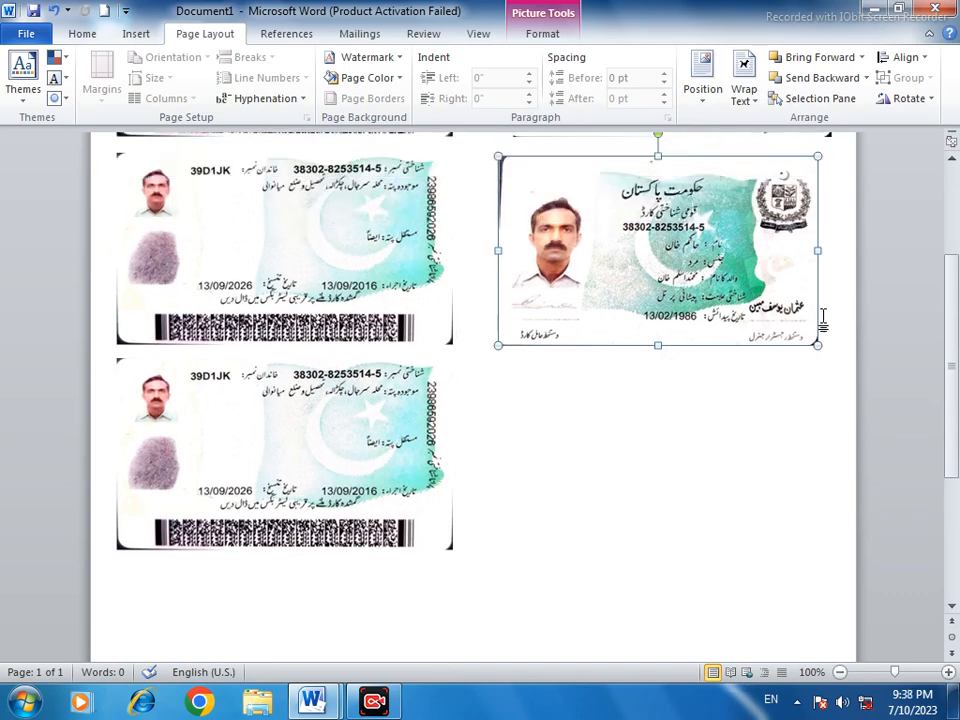
{"action": "scroll", "coordinate": [806, 443], "scroll_direction": "up", "scroll_amount": 2}
{"action": "scroll", "coordinate": [621, 335], "scroll_direction": "up", "scroll_amount": 2}
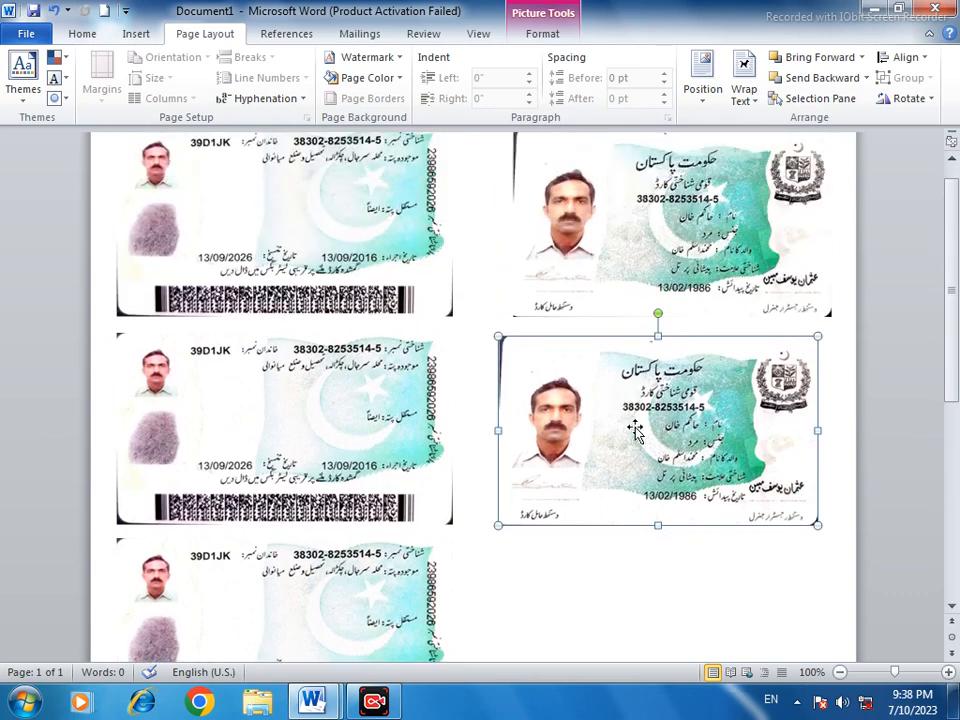
{"action": "scroll", "coordinate": [553, 452], "scroll_direction": "down", "scroll_amount": 2}
{"action": "scroll", "coordinate": [553, 450], "scroll_direction": "down", "scroll_amount": 6}
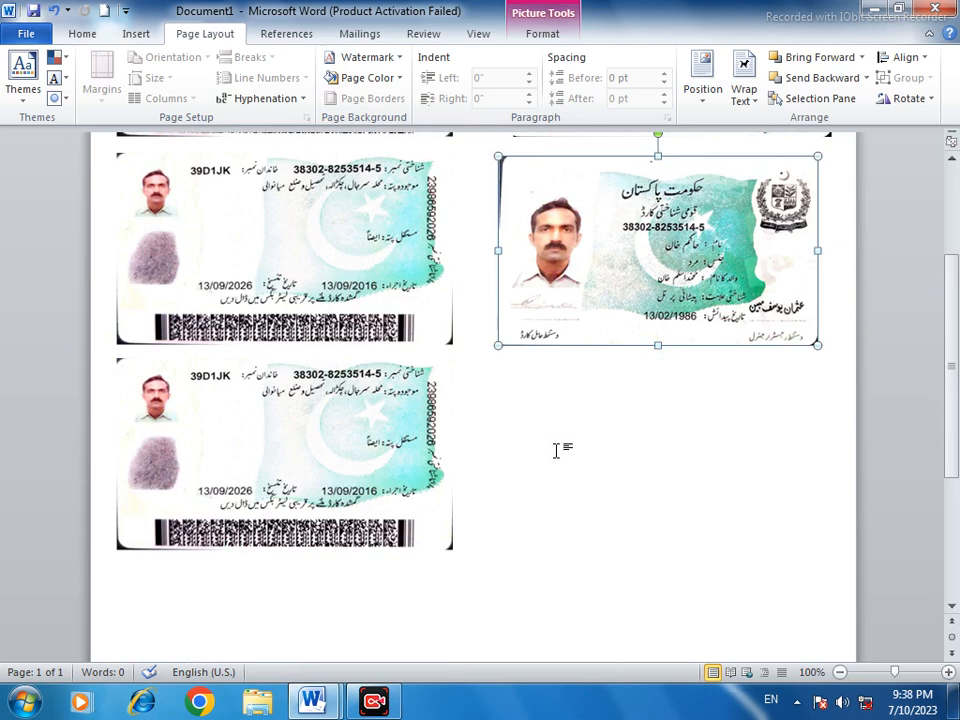
{"action": "scroll", "coordinate": [553, 450], "scroll_direction": "up", "scroll_amount": 7}
{"action": "scroll", "coordinate": [548, 458], "scroll_direction": "up", "scroll_amount": 2}
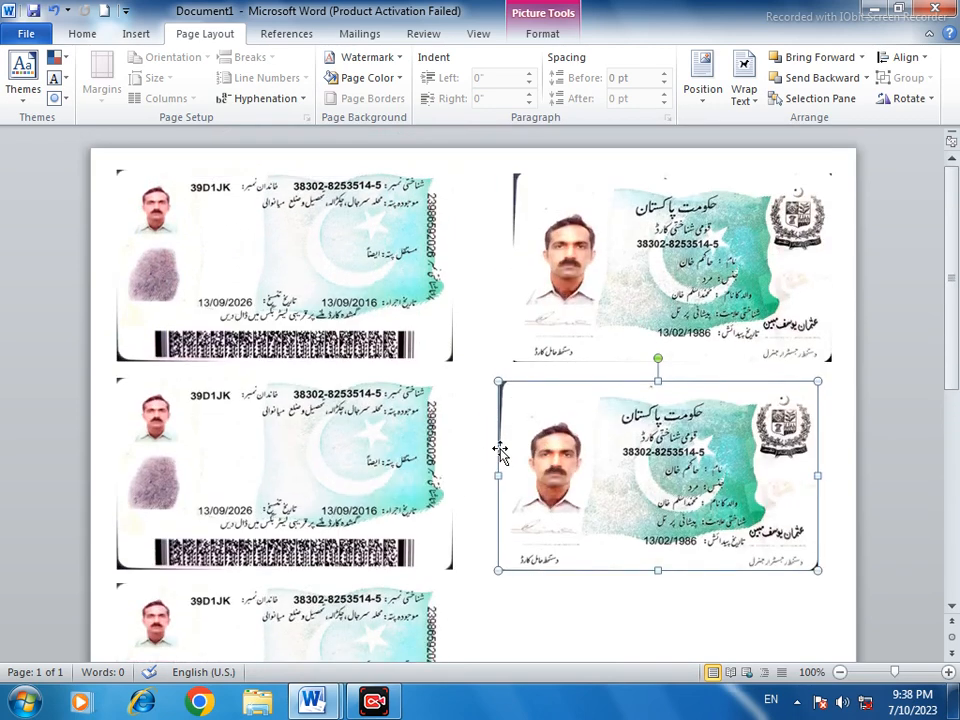
{"action": "scroll", "coordinate": [580, 447], "scroll_direction": "down", "scroll_amount": 1}
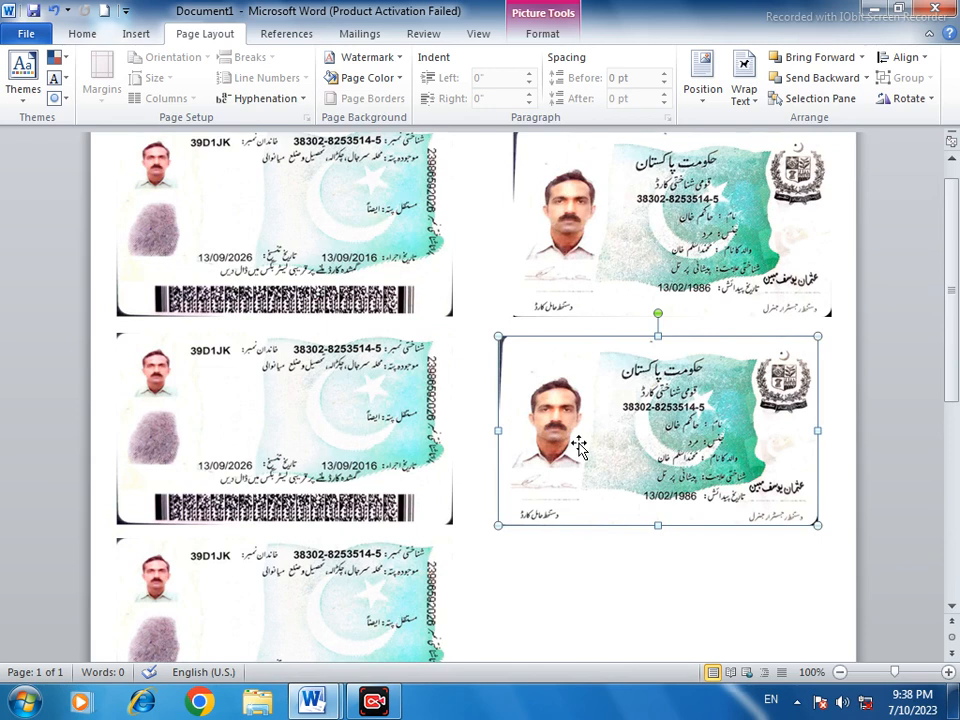
Try to paste another copy of the front card for the empty spot beside the third back card
{"action": "scroll", "coordinate": [577, 447], "scroll_direction": "down", "scroll_amount": 4}
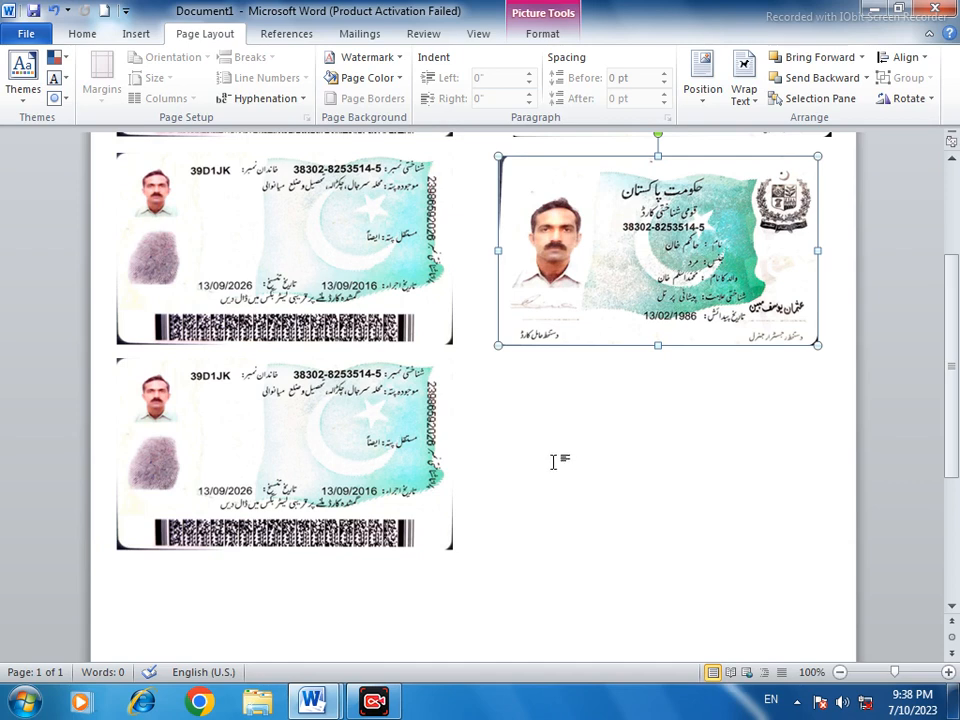
{"action": "scroll", "coordinate": [553, 461], "scroll_direction": "down", "scroll_amount": 2}
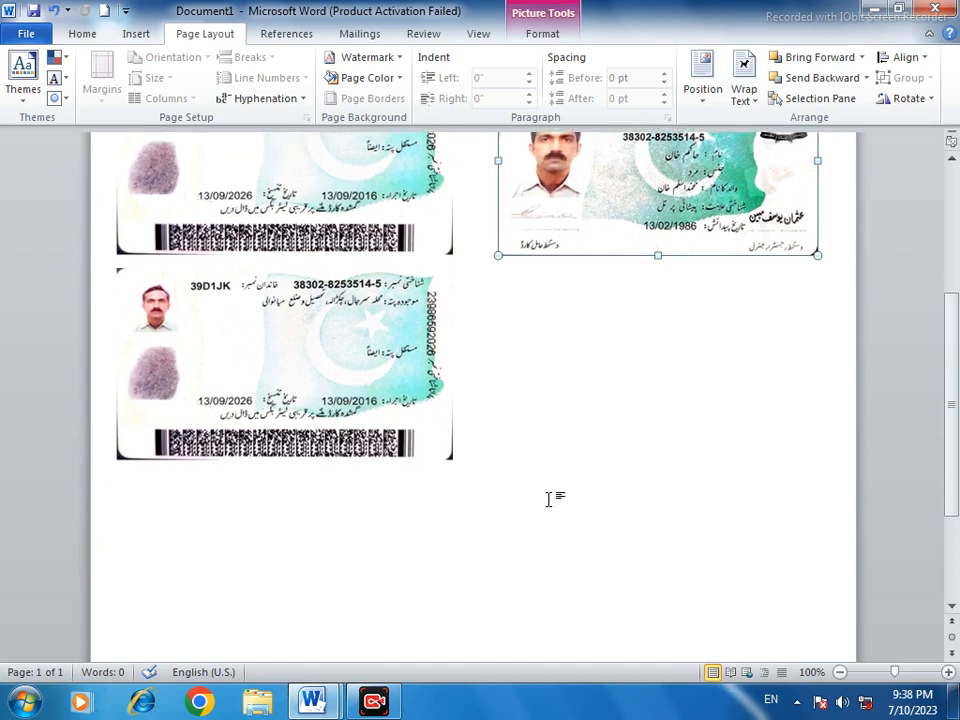
{"action": "key", "text": "ctrl+v"}
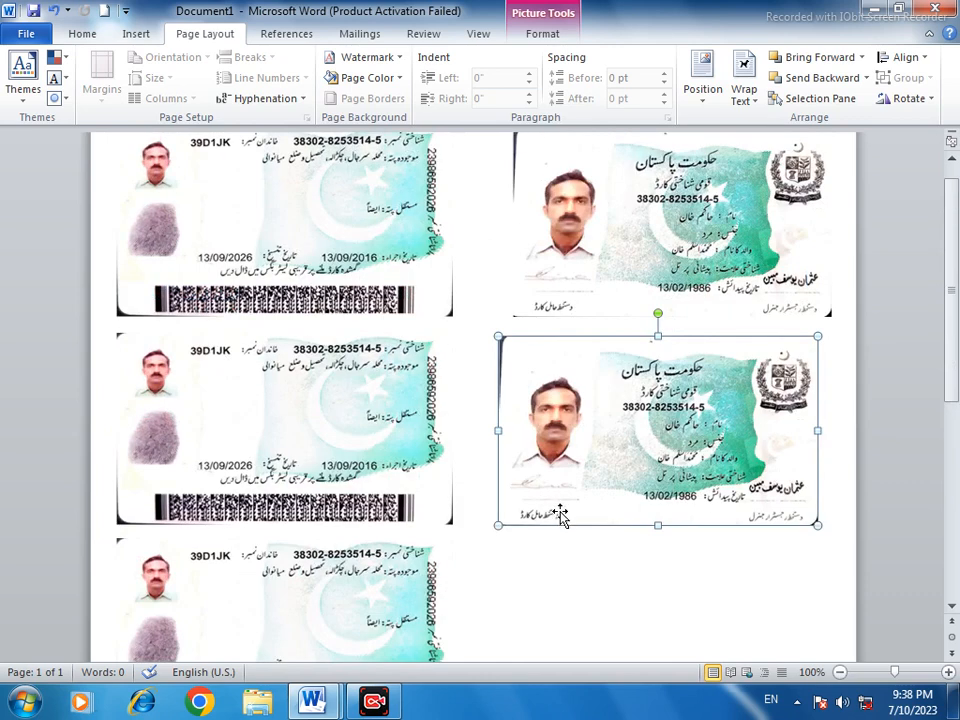
{"action": "scroll", "coordinate": [579, 499], "scroll_direction": "down", "scroll_amount": 6}
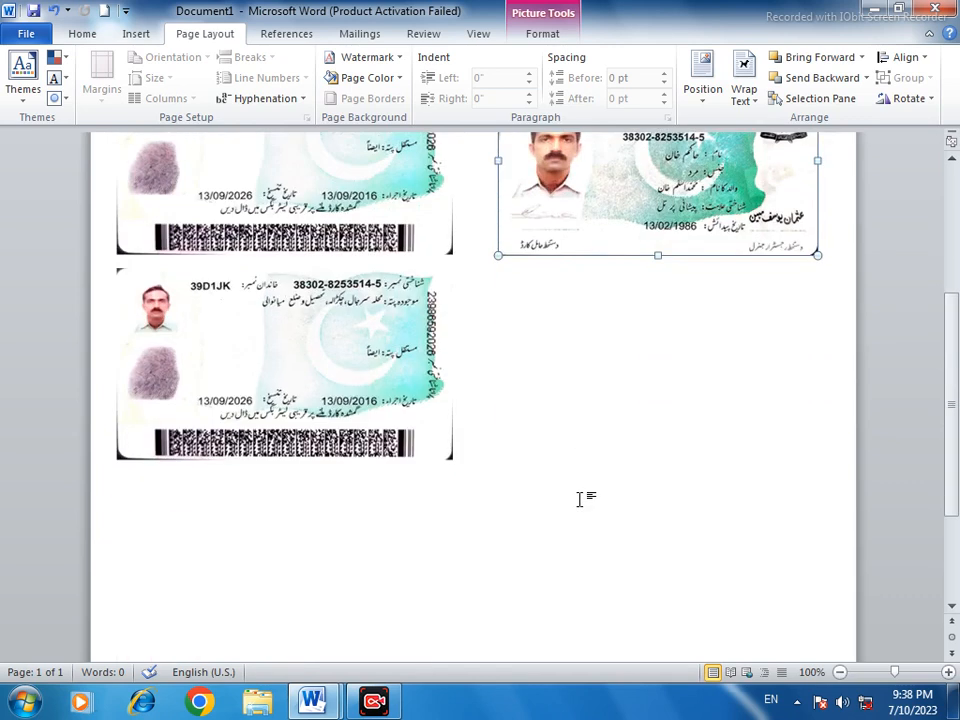